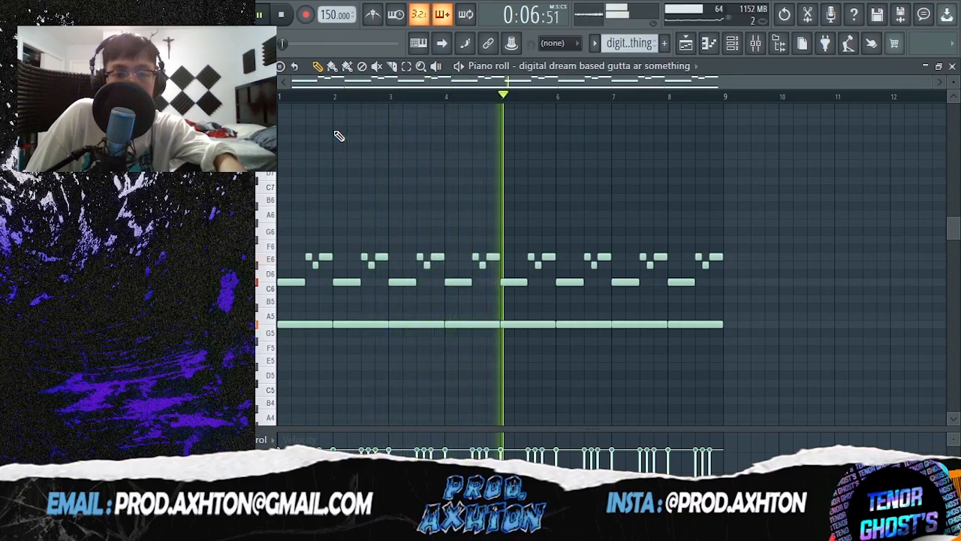
Stop playback and inspect the first Fruity parametric EQ 2 and the Soundgoodizer on the main mixer track.
key("space")
key("F9")
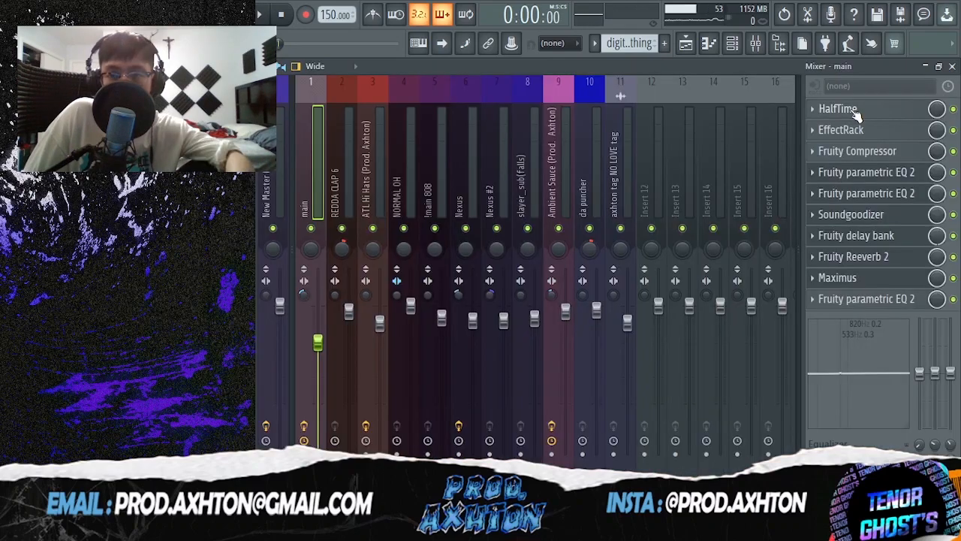
left_click(850, 173)
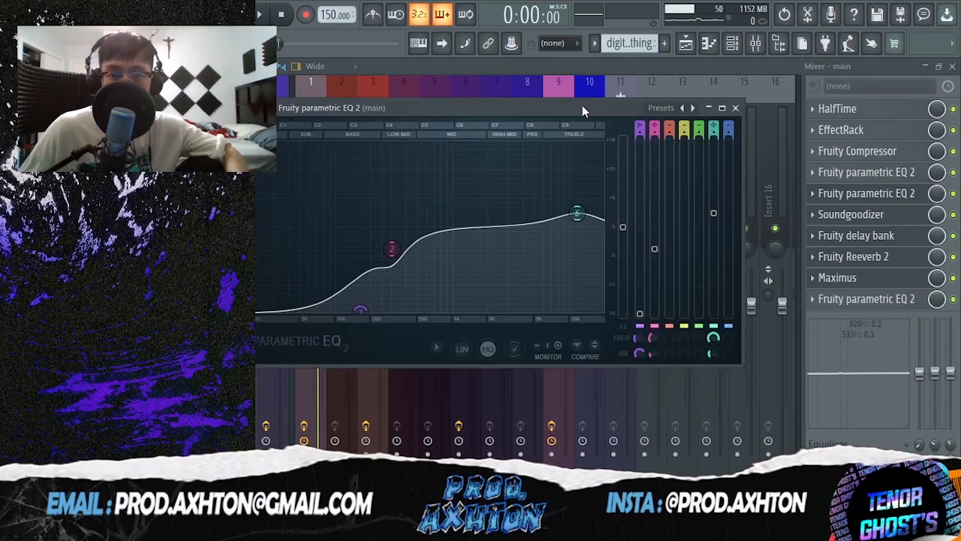
left_click(735, 110)
left_click(851, 214)
left_click_drag(471, 71, 344, 109)
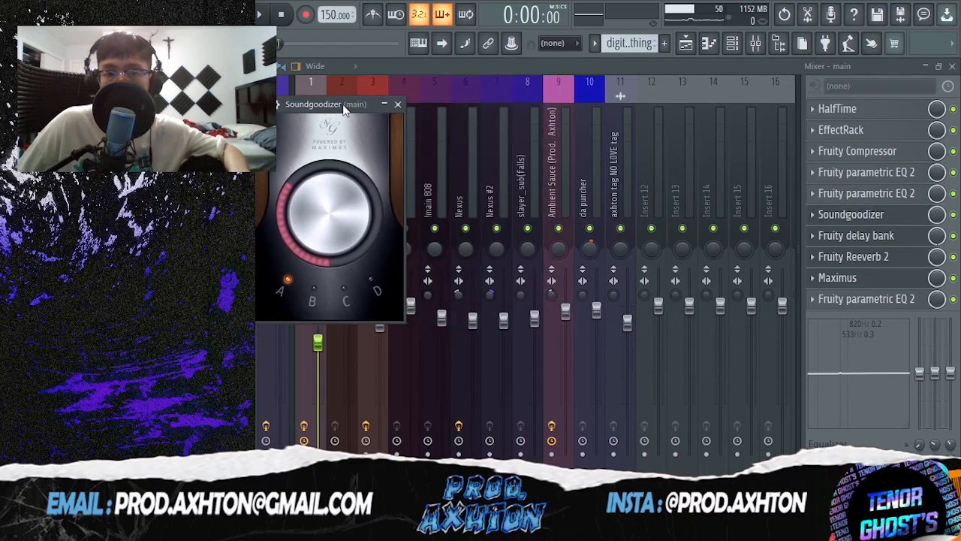
Review the delay bank, Reeverb 2, Maximus and last parametric EQ 2 on the main mixer track.
left_click(874, 239)
left_click(883, 258)
left_click(885, 279)
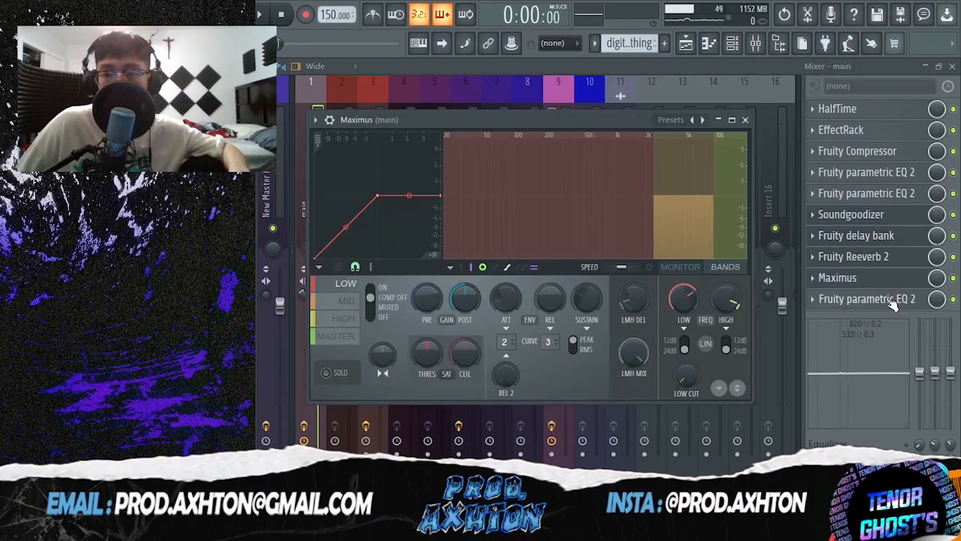
left_click(893, 302)
left_click(892, 300)
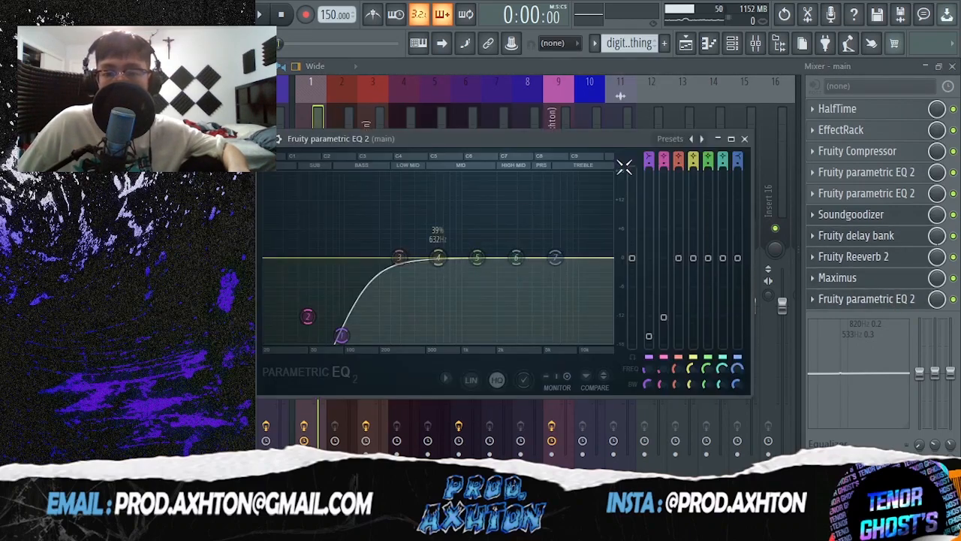
left_click(745, 139)
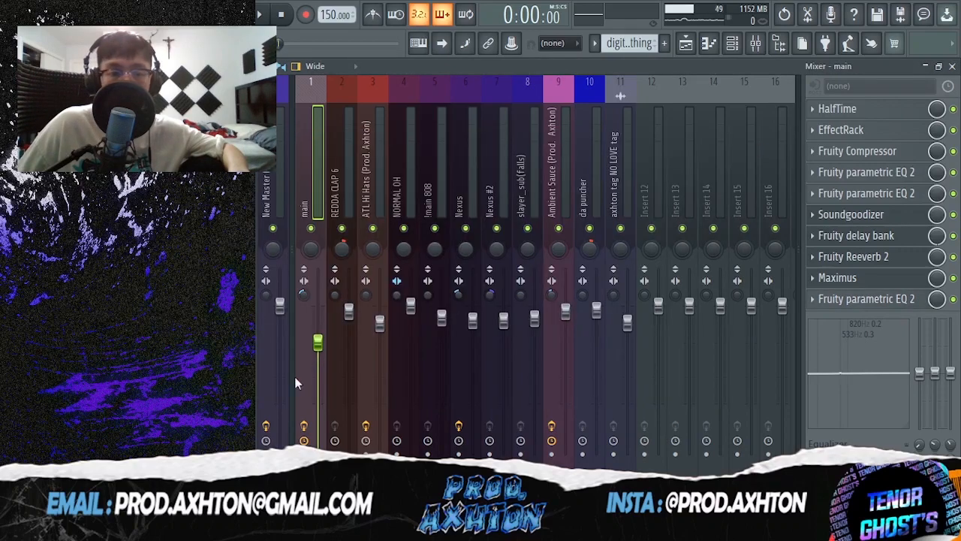
Return to the main melody's piano roll and play its pattern twice.
left_click(706, 46)
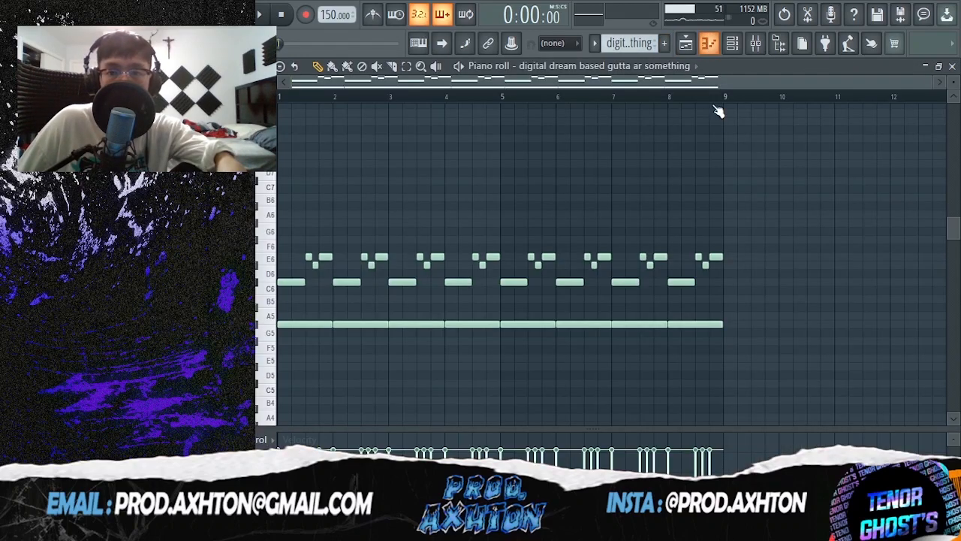
key("space")
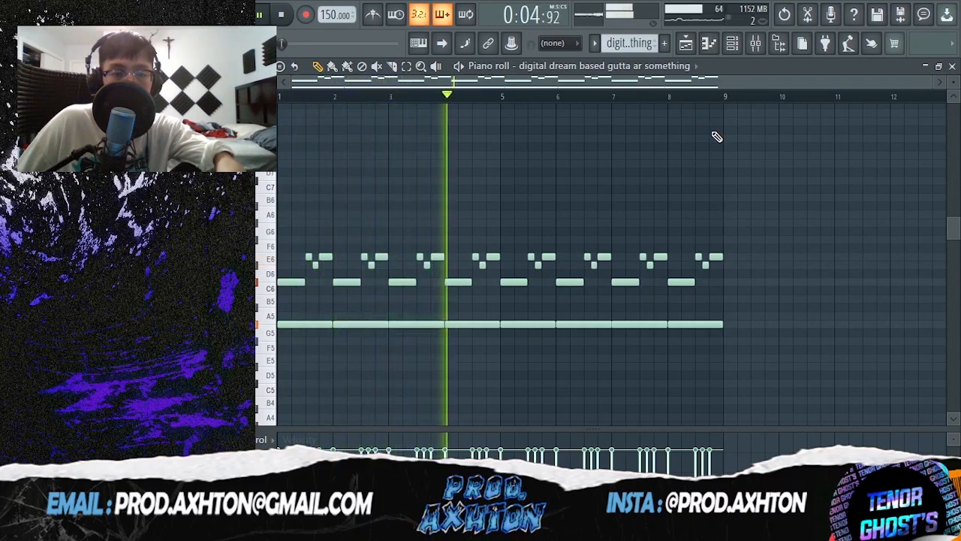
key("space")
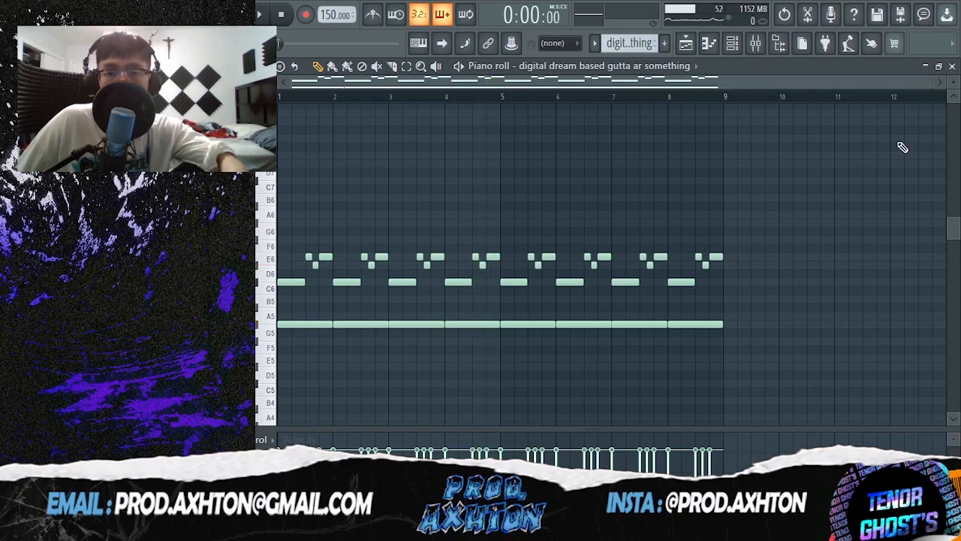
key("space")
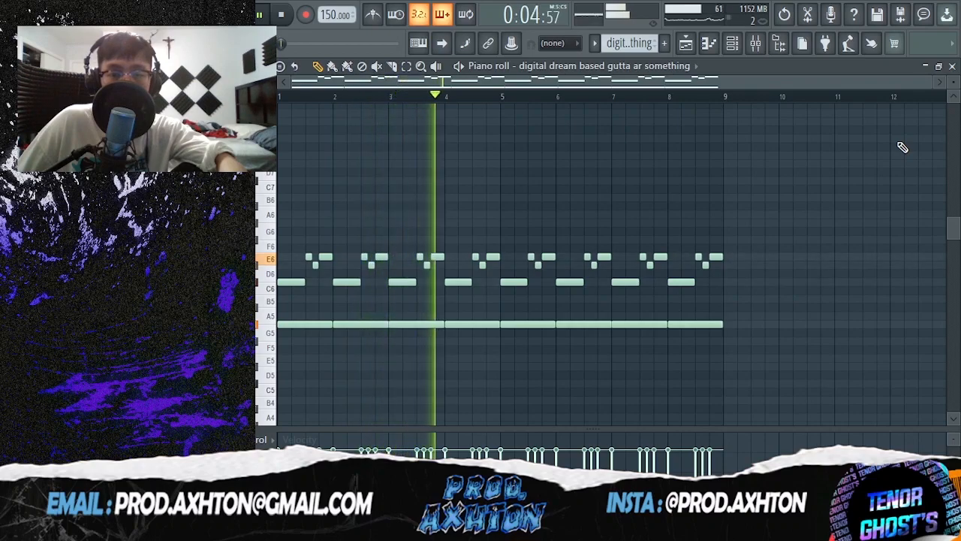
key("space")
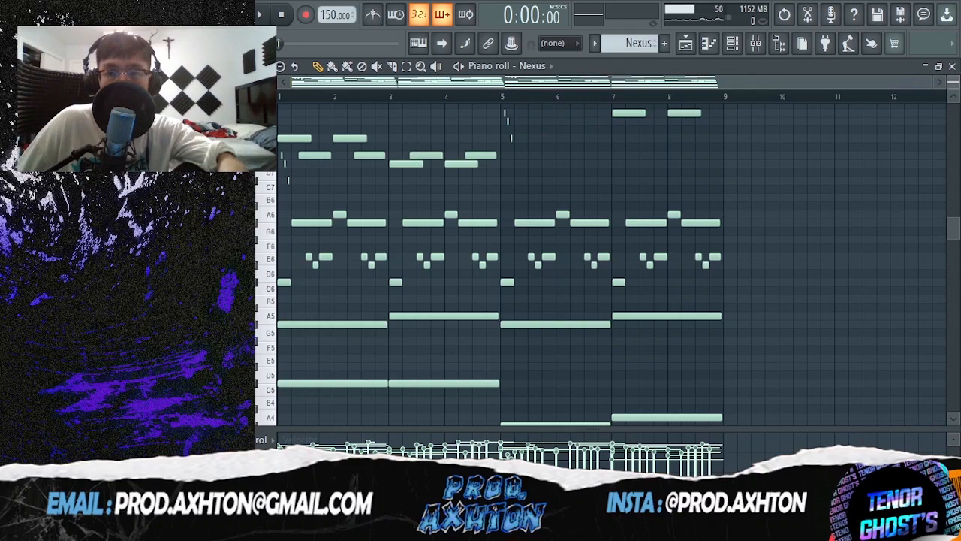
Open the Nexus channel's instrument and view the layers of its Piano and Strings preset.
scroll(613, 263, "down", 1)
left_click(733, 43)
left_click(397, 124)
left_click(437, 123)
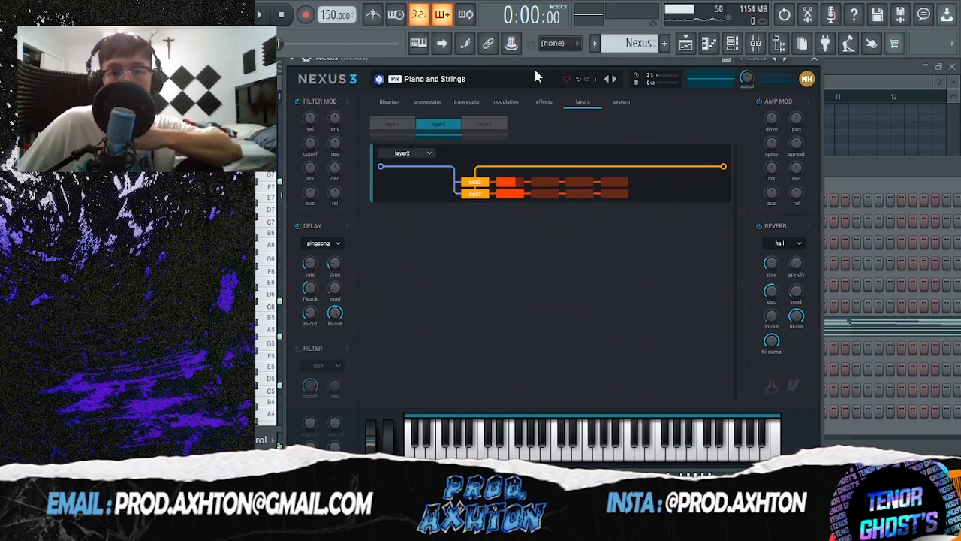
left_click_drag(534, 63, 542, 84)
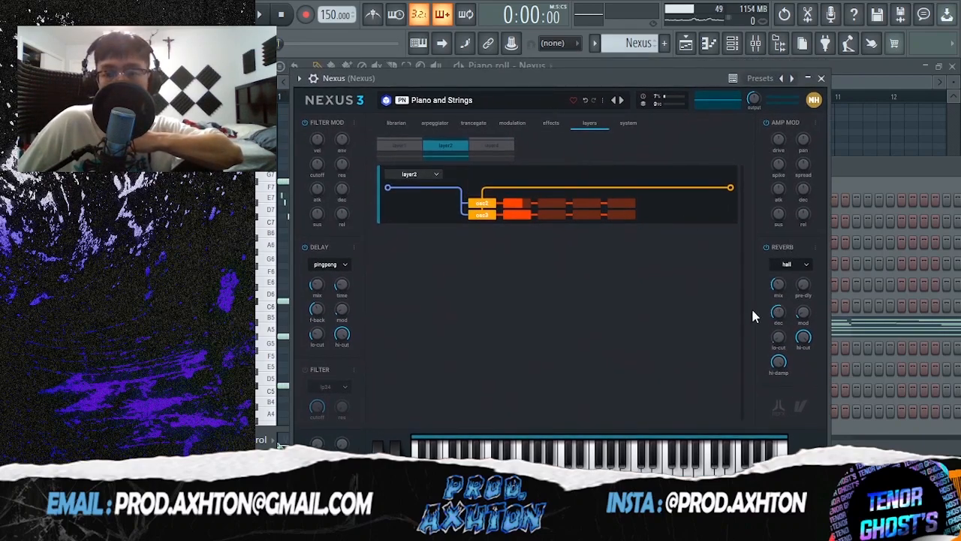
left_click(821, 79)
Play the Nexus pattern and examine its low sustained notes in the piano roll.
key("space")
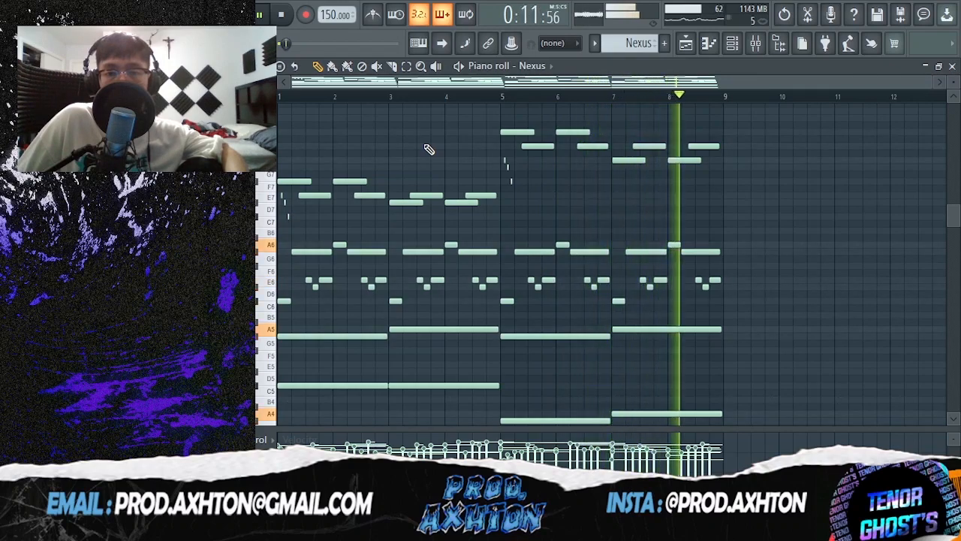
key("space")
scroll(349, 300, "down", 5)
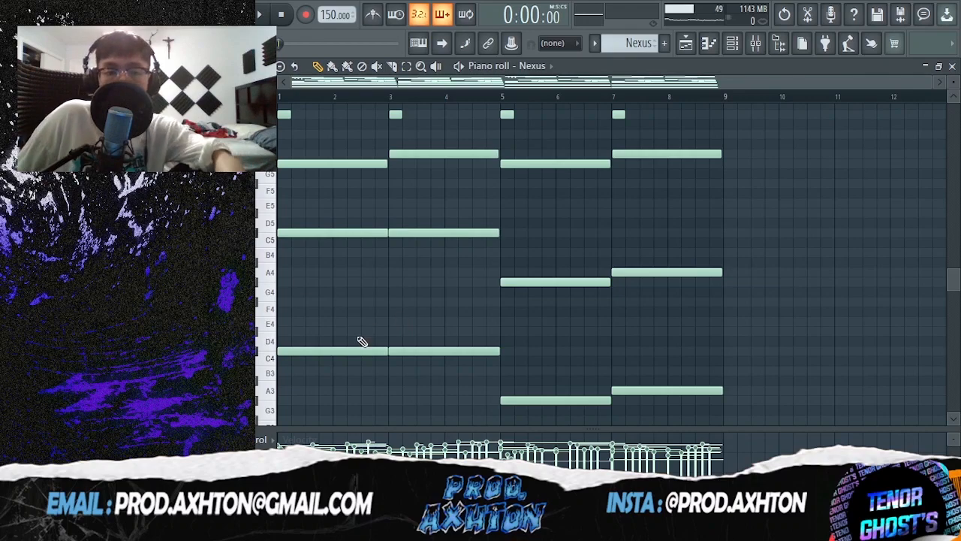
scroll(360, 338, "down", 5)
left_click_drag(279, 222, 326, 261)
Audition the long sustained notes around A5 in the Nexus pattern.
scroll(348, 365, "up", 4)
scroll(744, 210, "up", 3)
left_click(381, 272)
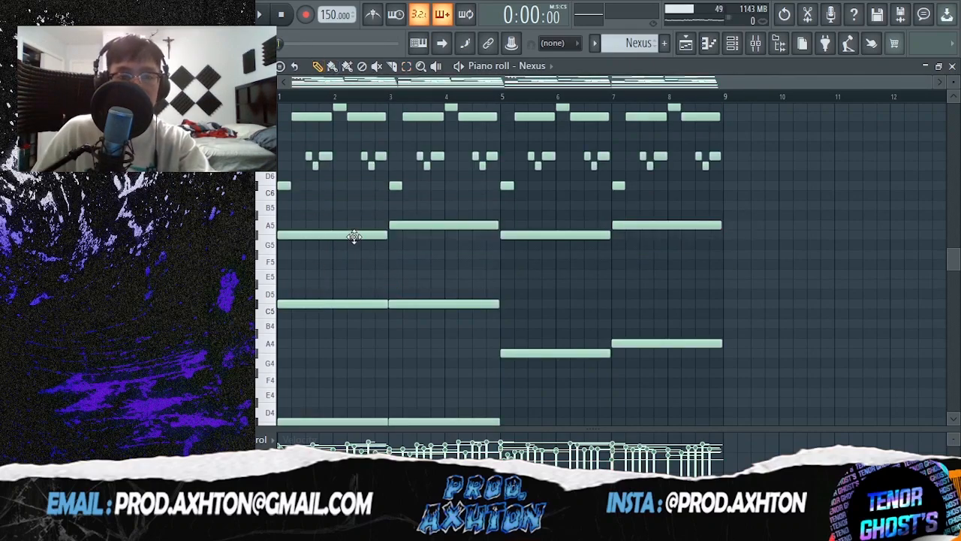
left_click(408, 223)
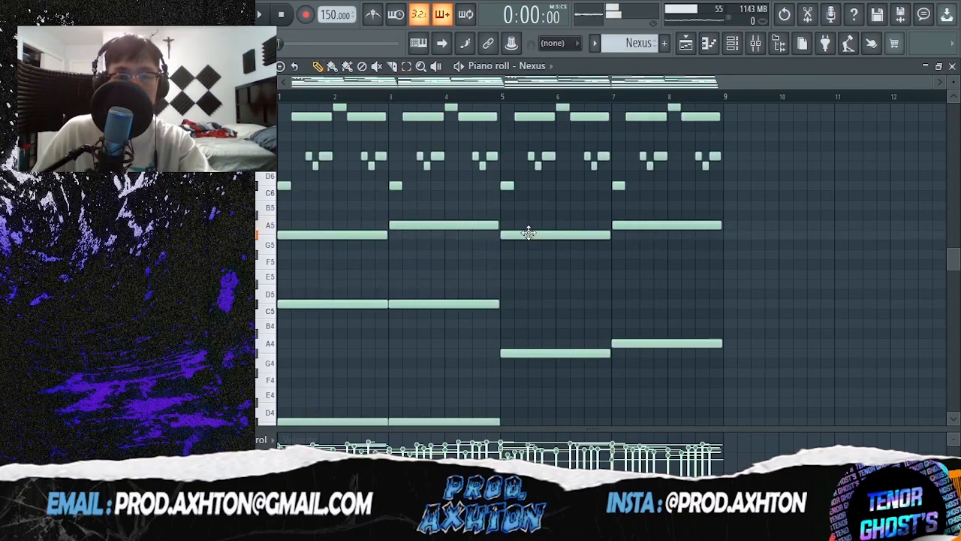
left_click(612, 223)
Select the mid-range melody notes between C6 and A6 across all eight bars of the Nexus pattern.
scroll(450, 270, "up", 3)
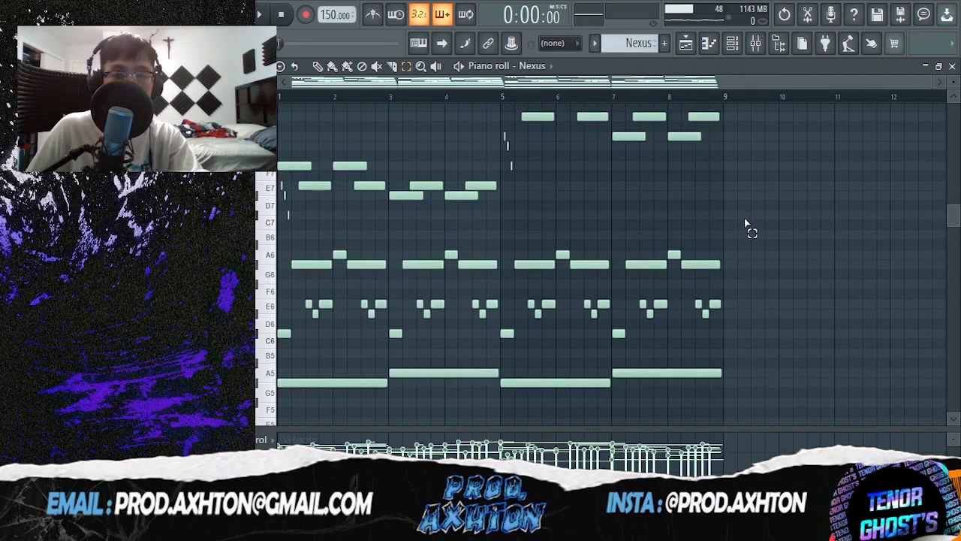
scroll(612, 263, "down", 2)
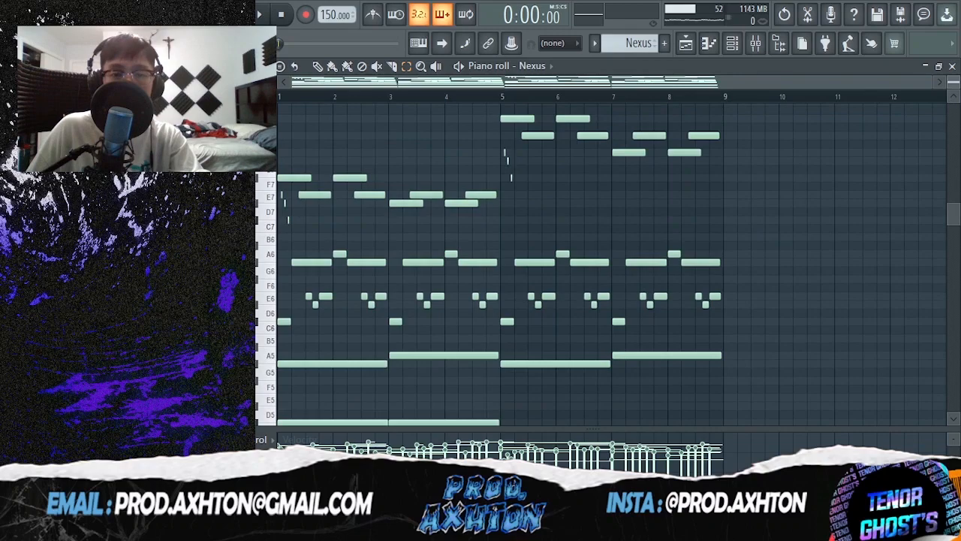
scroll(612, 259, "down", 1)
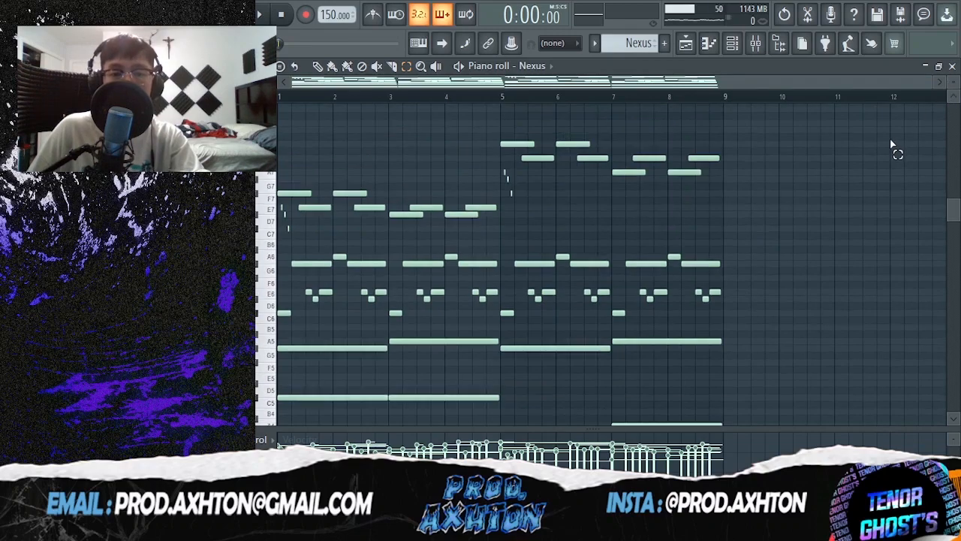
scroll(854, 172, "down", 2)
scroll(854, 172, "up", 4)
left_click_drag(779, 262, 278, 350)
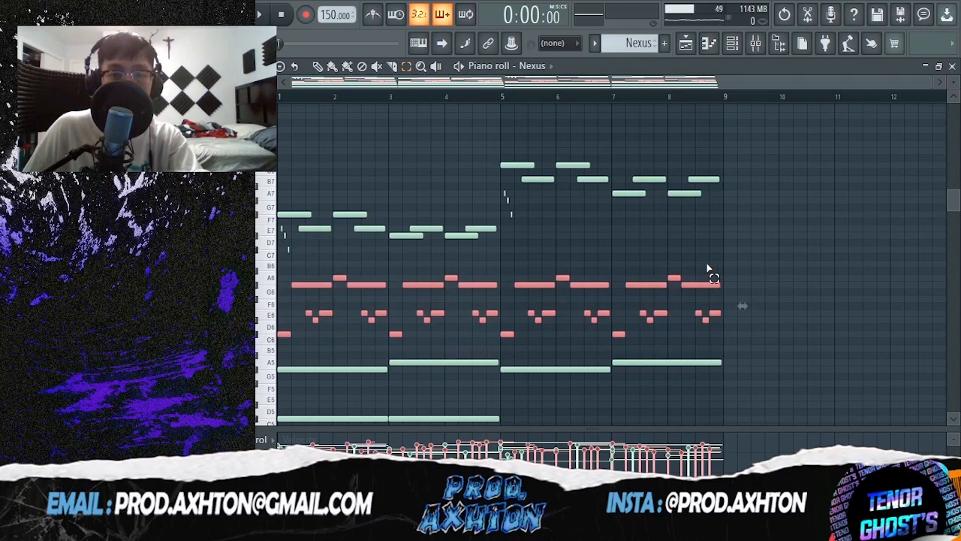
left_click_drag(754, 265, 286, 338)
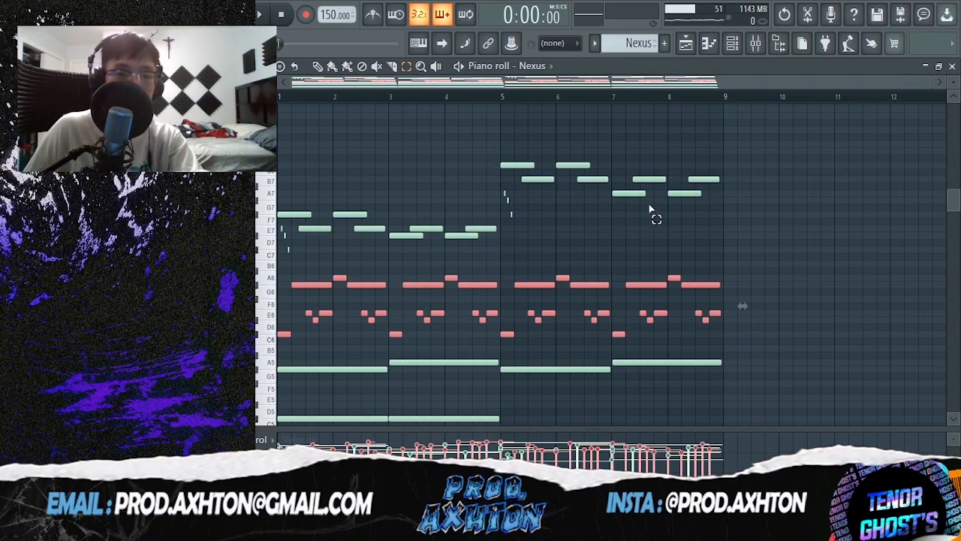
Examine the upper counter-melody above C7, marking its notes in the first four bars.
scroll(601, 211, "up", 2)
left_click(498, 197)
left_click_drag(582, 200, 308, 264)
left_click_drag(587, 184, 613, 231)
left_click(603, 225, "ctrl")
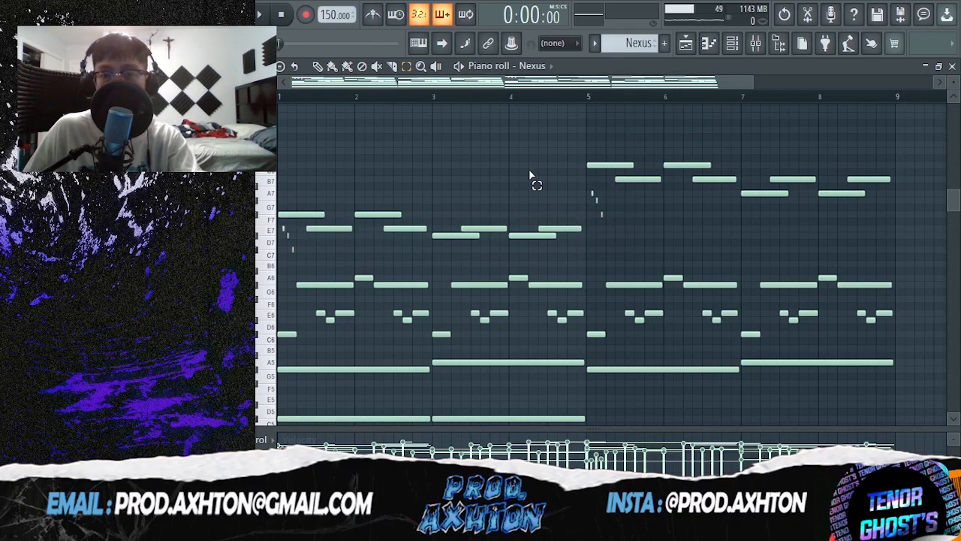
scroll(531, 180, "down", 2)
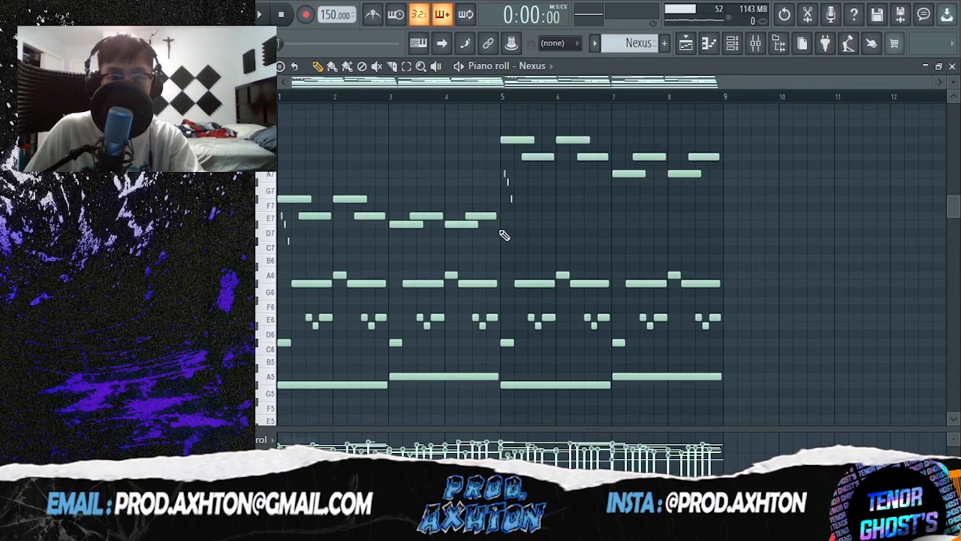
scroll(503, 229, "down", 2)
Review the parametric EQs and the HalfTime effect on the Nexus mixer track.
key("F9")
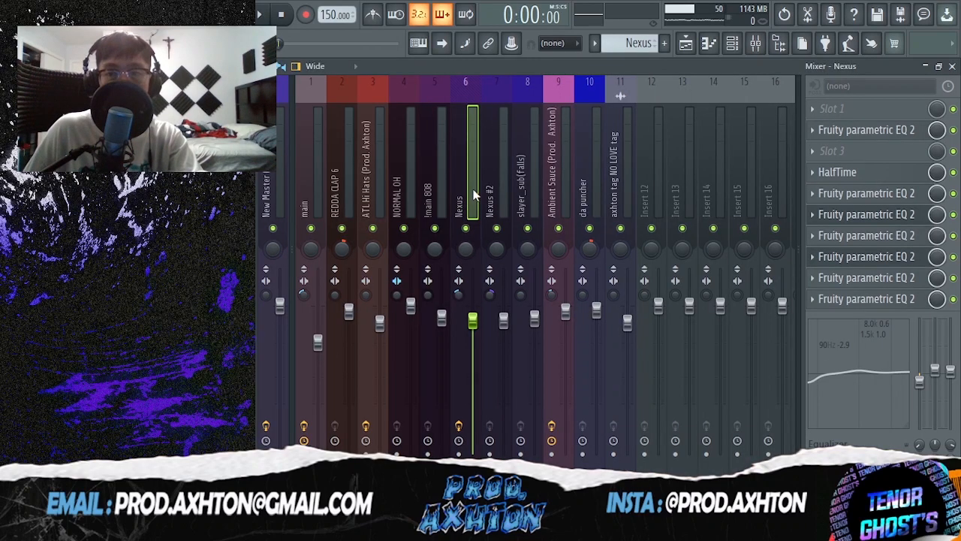
left_click(864, 256)
left_click(864, 256)
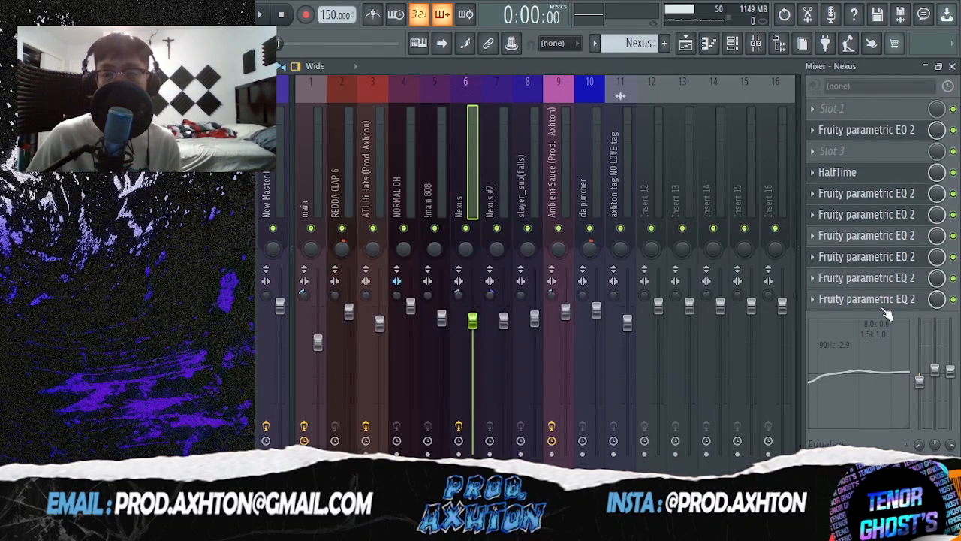
left_click(886, 300)
left_click(743, 152)
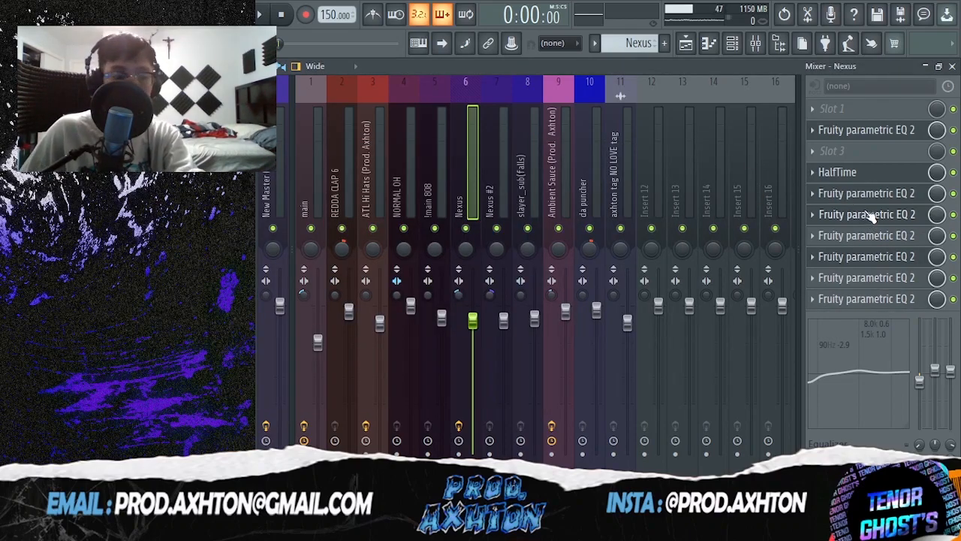
left_click(863, 175)
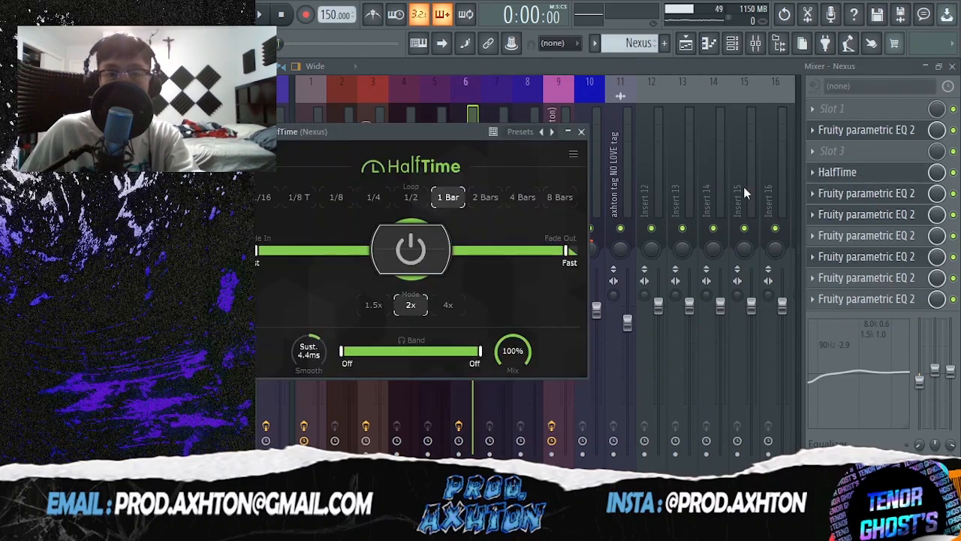
left_click(582, 132)
Disable HalfTime on the Nexus mixer track and return to the Nexus piano roll.
key("F6")
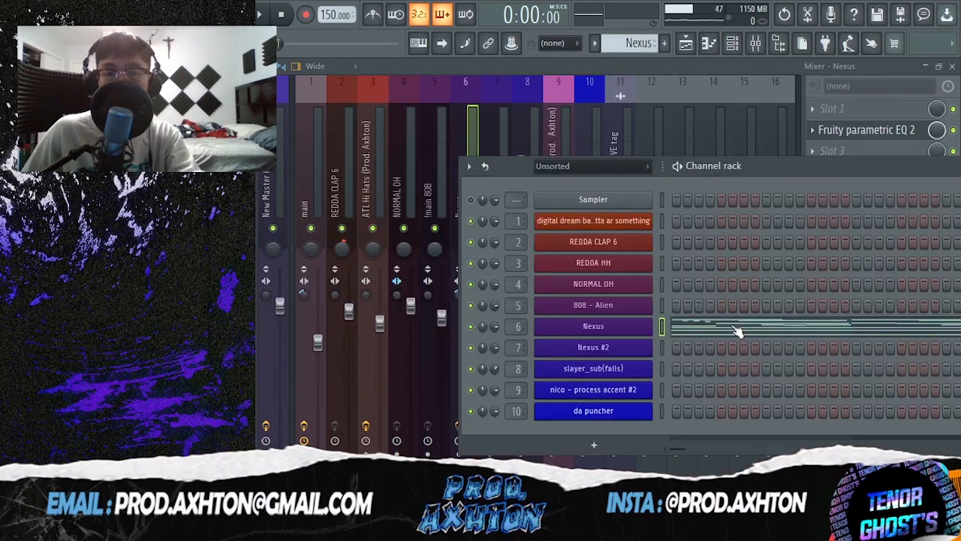
left_click(736, 331)
scroll(575, 250, "down", 8)
left_click(709, 43)
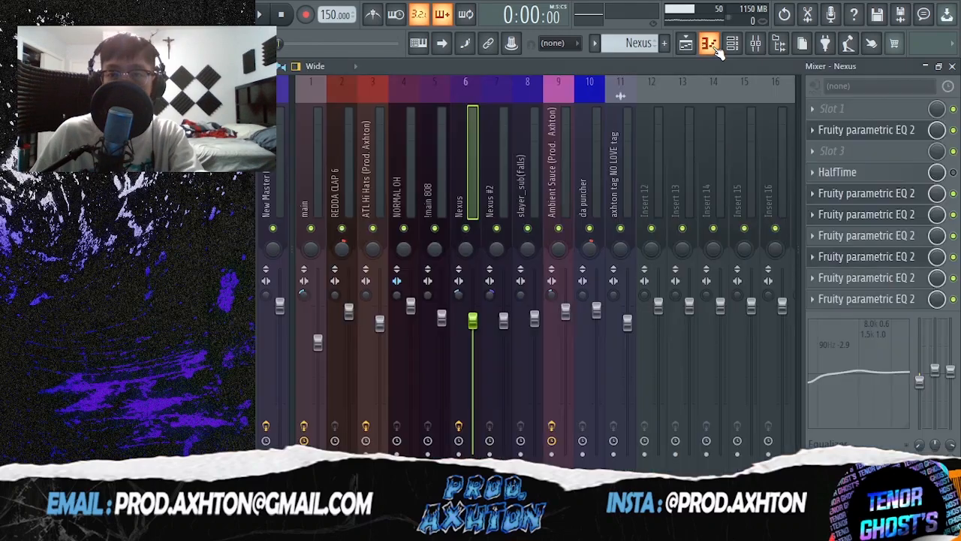
left_click(709, 43)
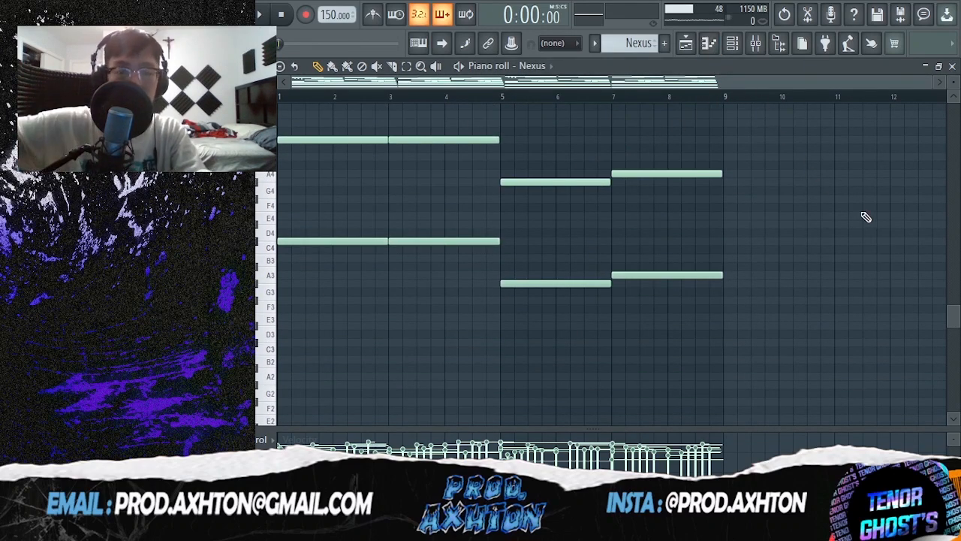
Play the Nexus pattern with HalfTime bypassed, viewing its bass and chord notes.
key("space")
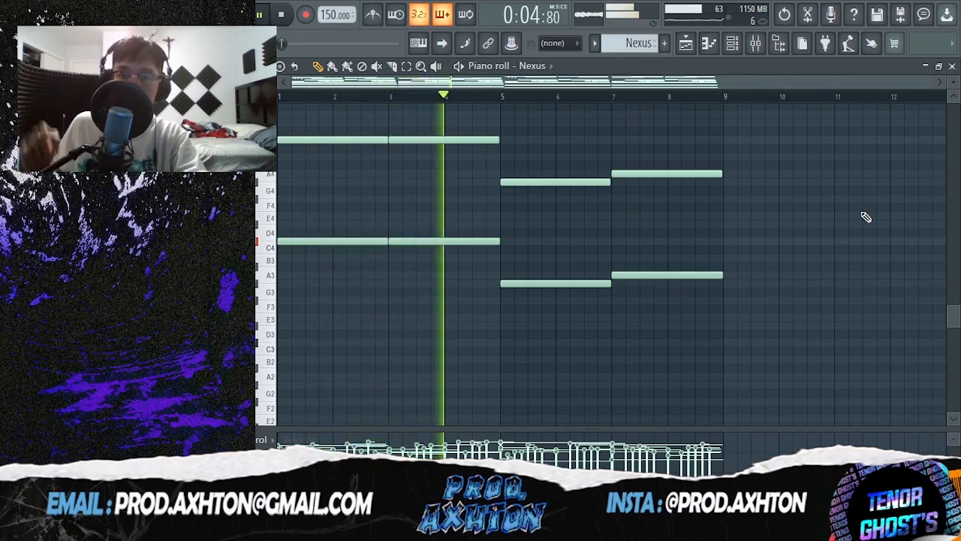
scroll(866, 217, "up", 3)
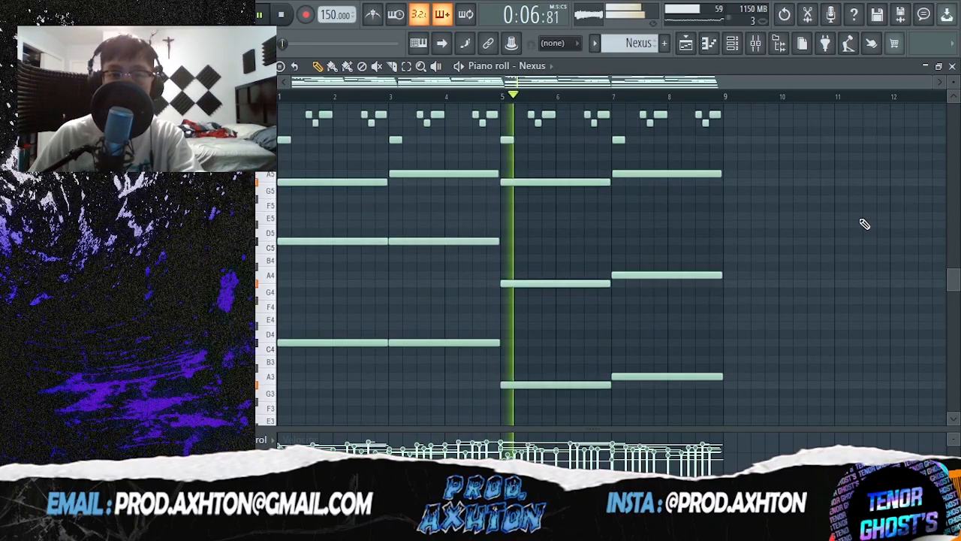
scroll(864, 224, "up", 2)
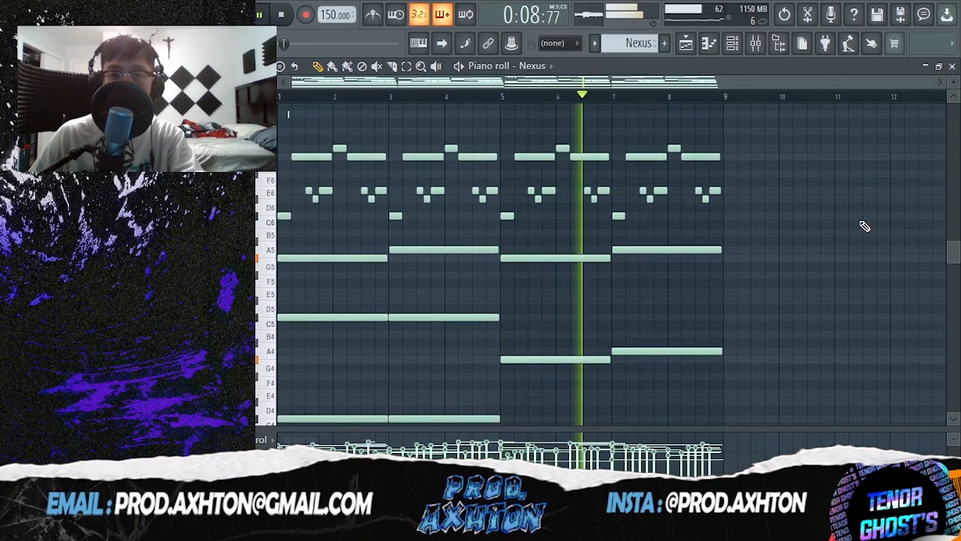
key("space")
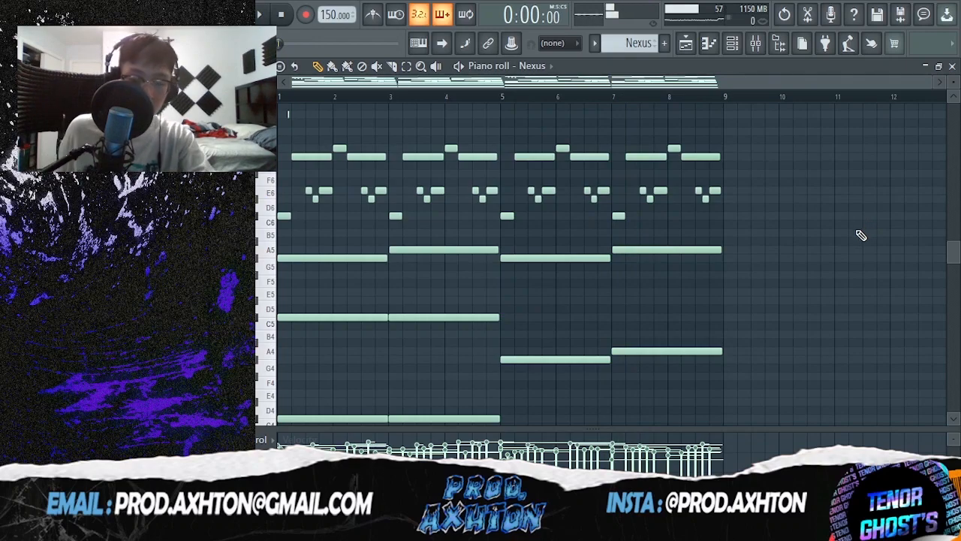
Play the first four bars of the Nexus pattern, following the higher melody notes above the sustained chords.
left_click(756, 42)
key("F9")
key("space")
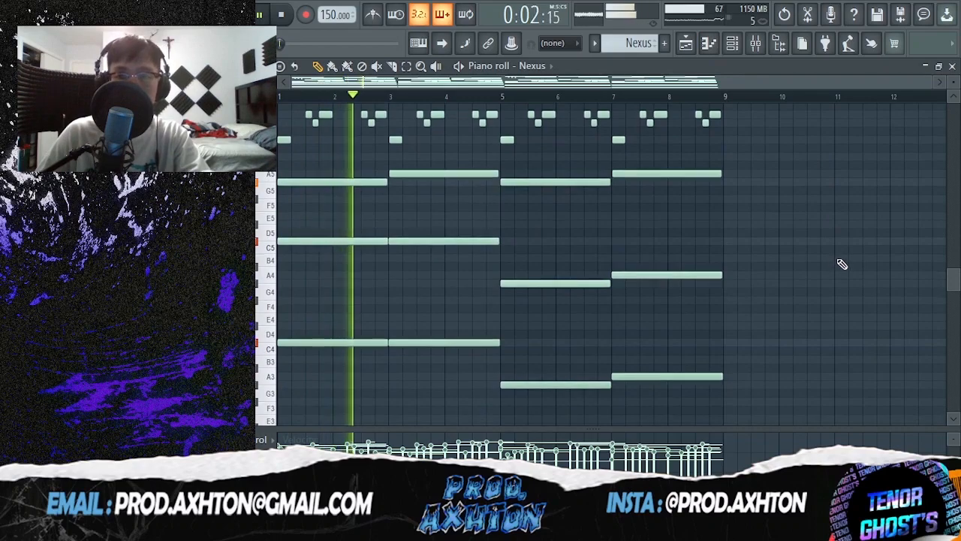
scroll(838, 265, "down", 2)
scroll(847, 200, "up", 3)
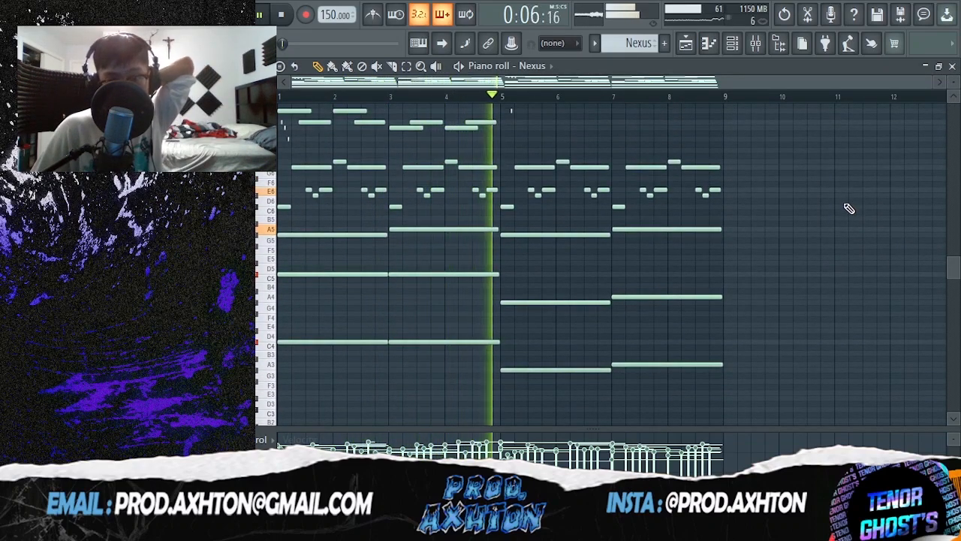
key("space")
Open the strumizer for the Nexus notes at the start of bar 1 and dismiss it without applying it.
key("alt+r")
left_click(616, 103)
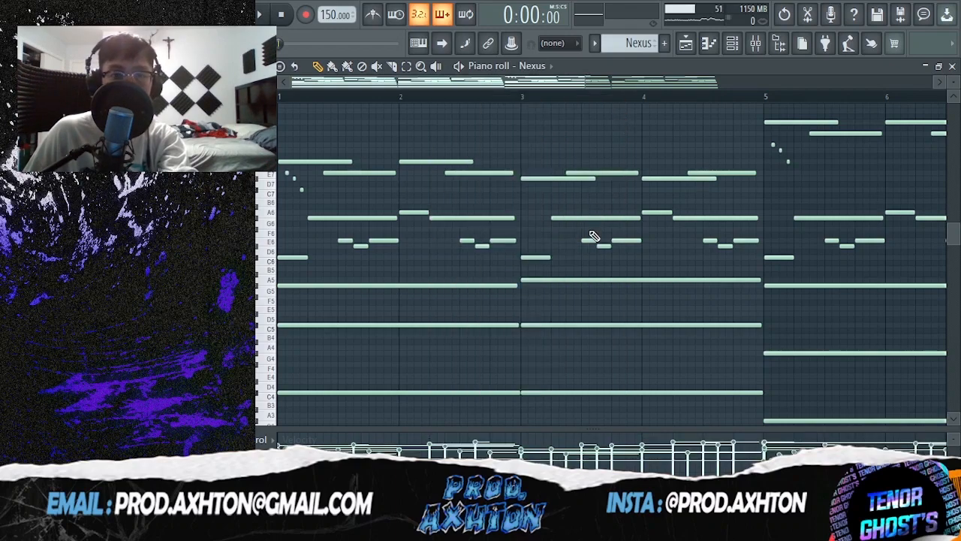
key("ctrl+z")
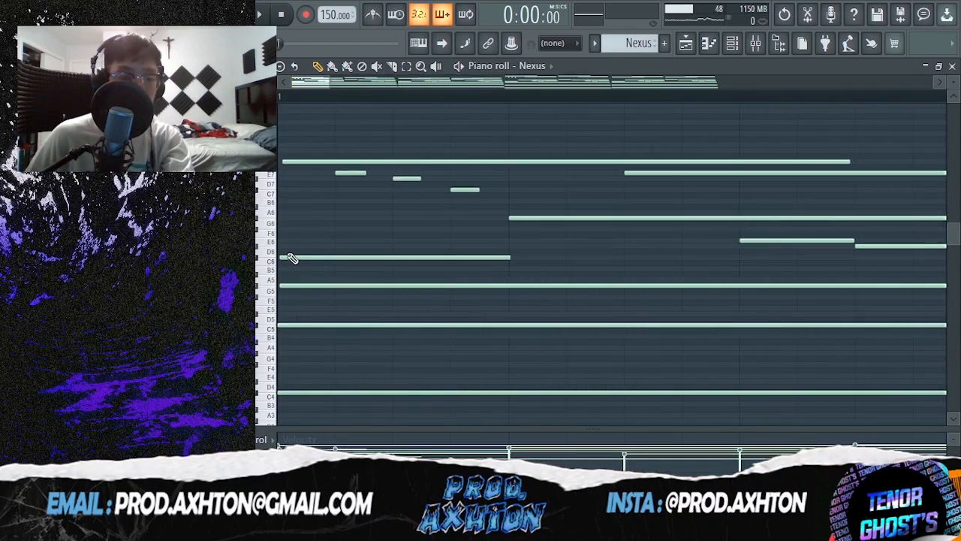
key("alt+s")
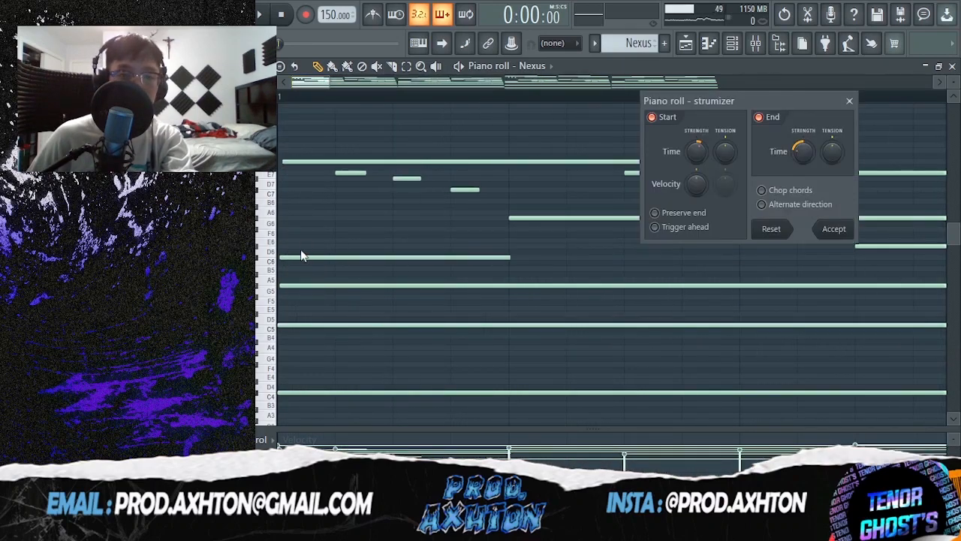
left_click(849, 101)
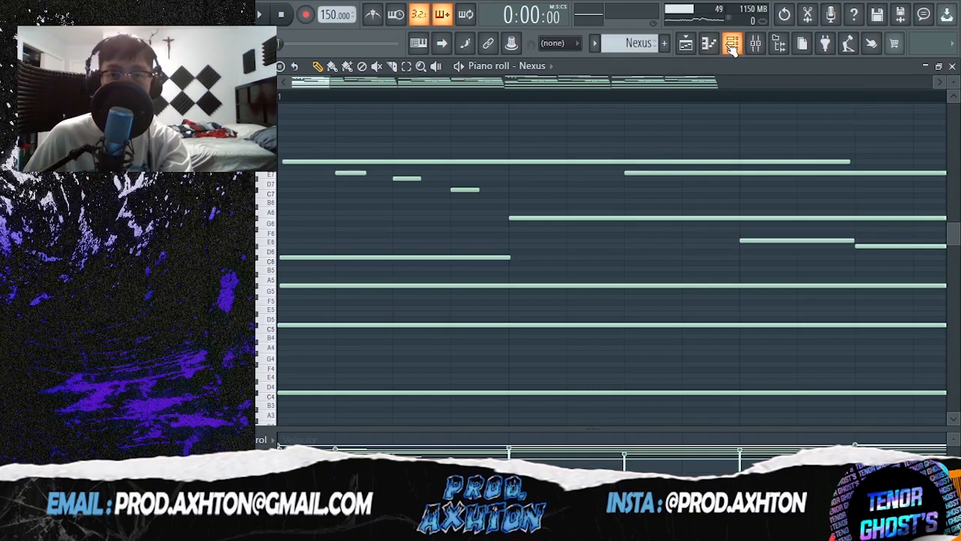
Open the Nexus #2 piano roll and play its sustained low notes.
left_click(756, 43)
left_click(756, 43)
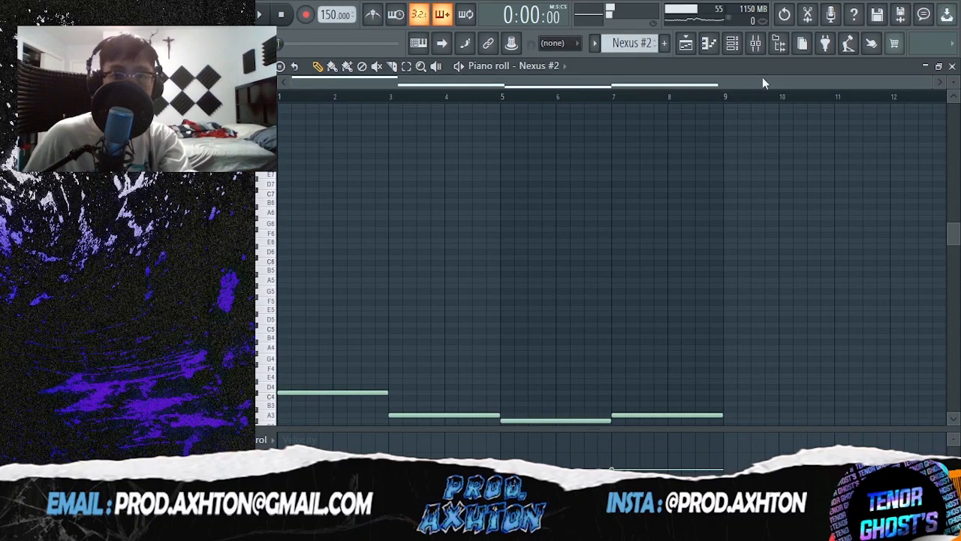
scroll(719, 129, "down", 5)
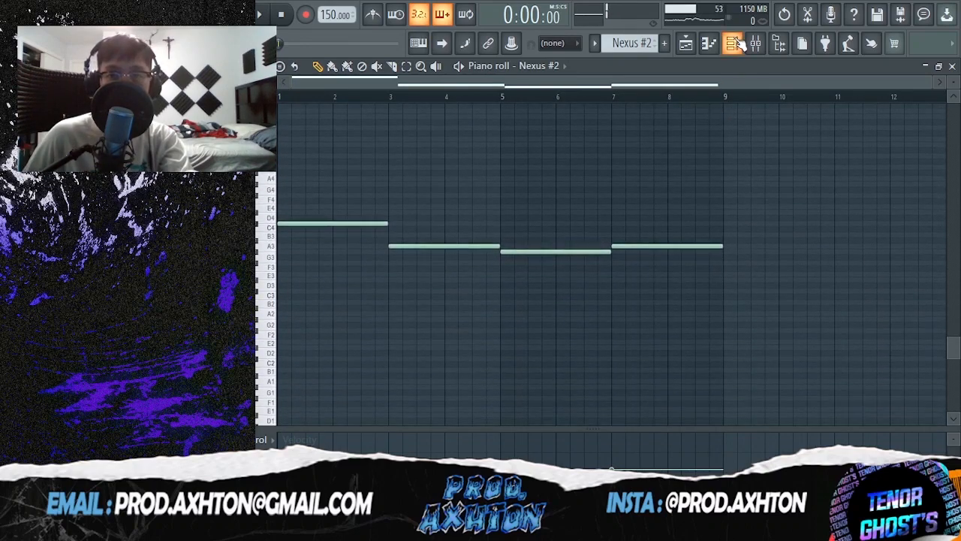
left_click(740, 42)
left_click(739, 43)
key("space")
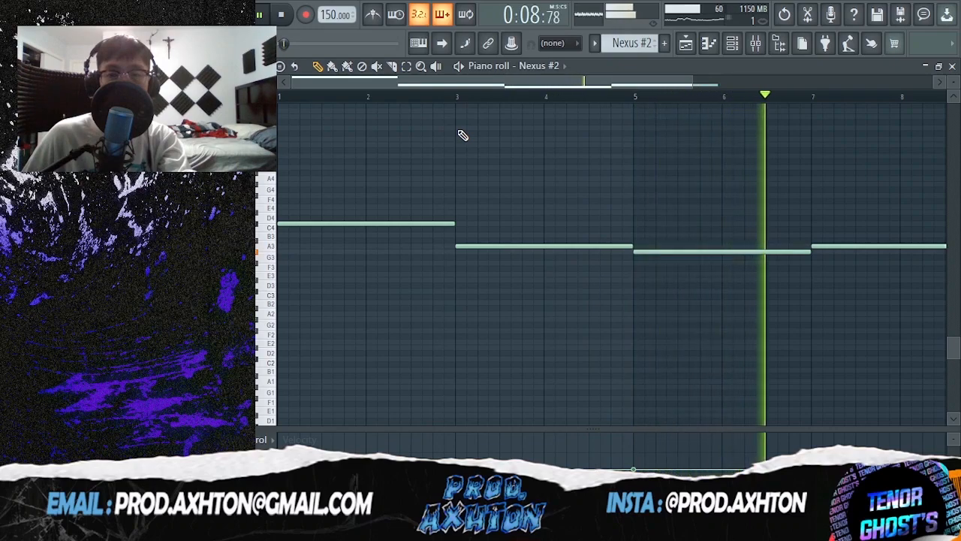
key("space")
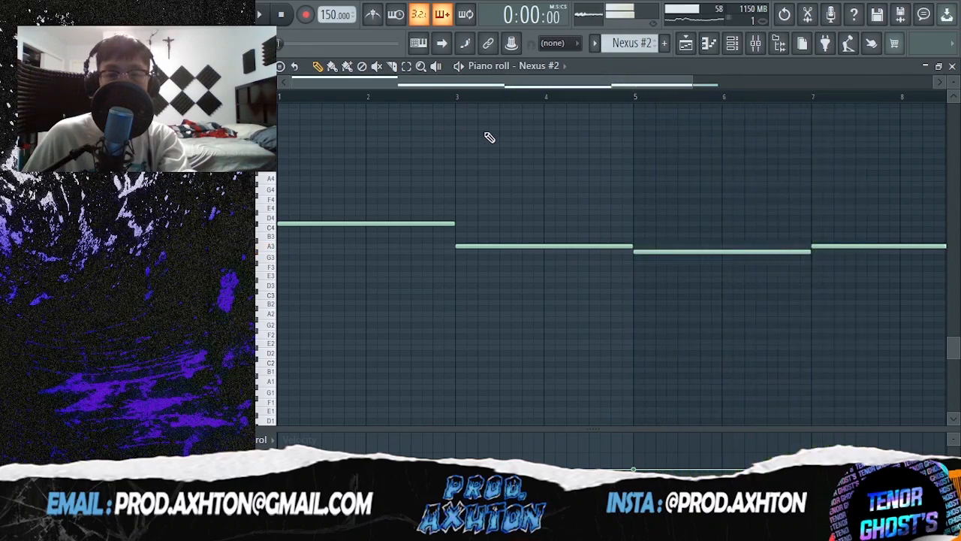
scroll(480, 137, "down", 2)
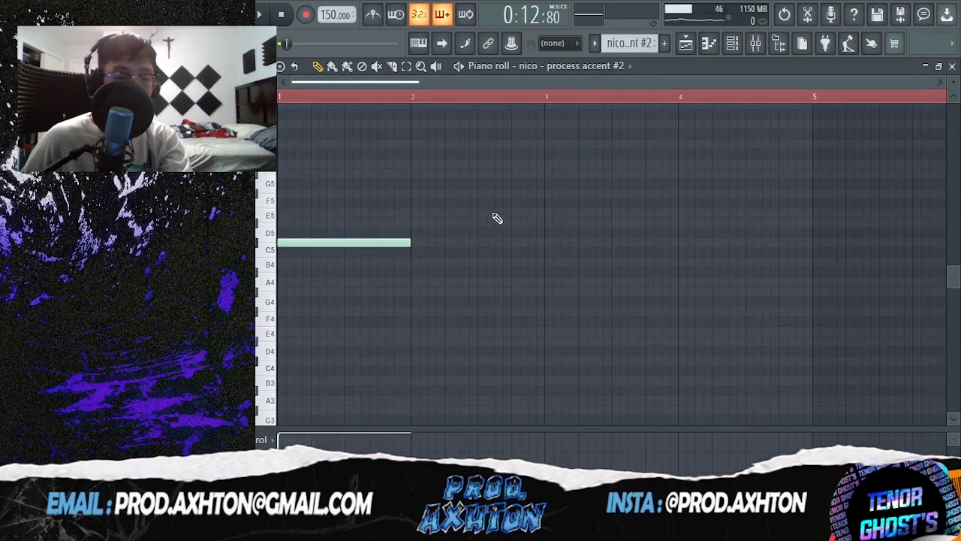
Review the Effectrix, EchoBoy, Crystallizer, PhaseMistress, iZotope Vinyl and MicroShift effects on the Ambient Sauce mixer track.
key("F9")
left_click(566, 188)
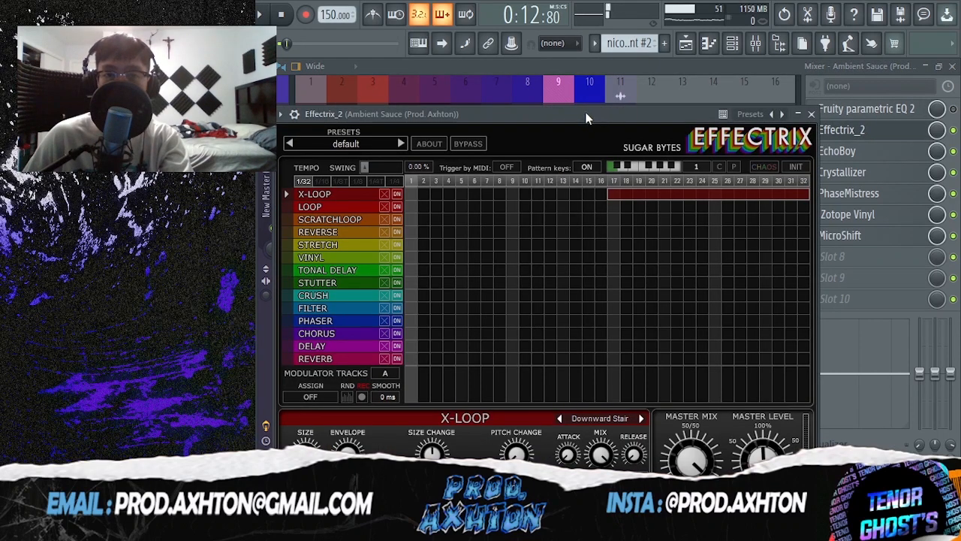
left_click_drag(586, 117, 562, 118)
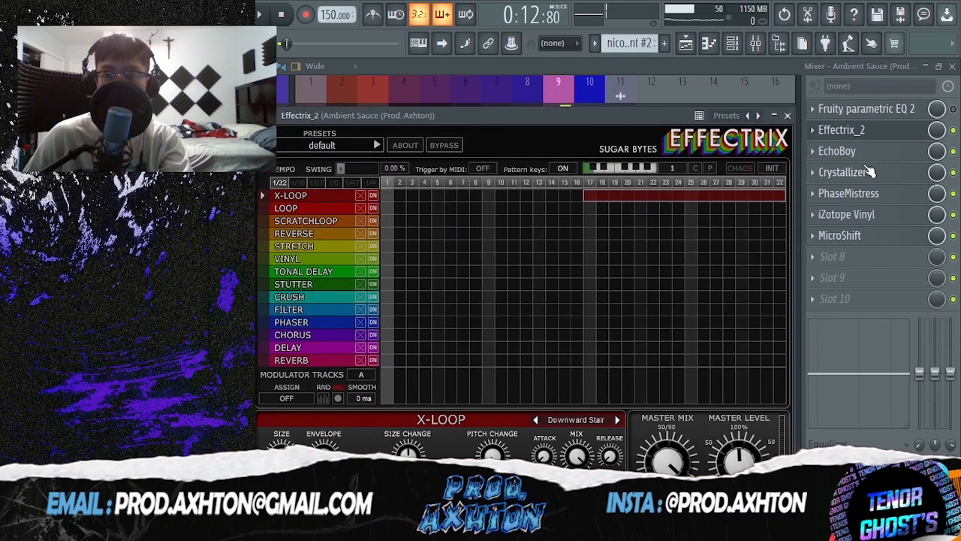
left_click(837, 151)
left_click_drag(809, 115, 670, 117)
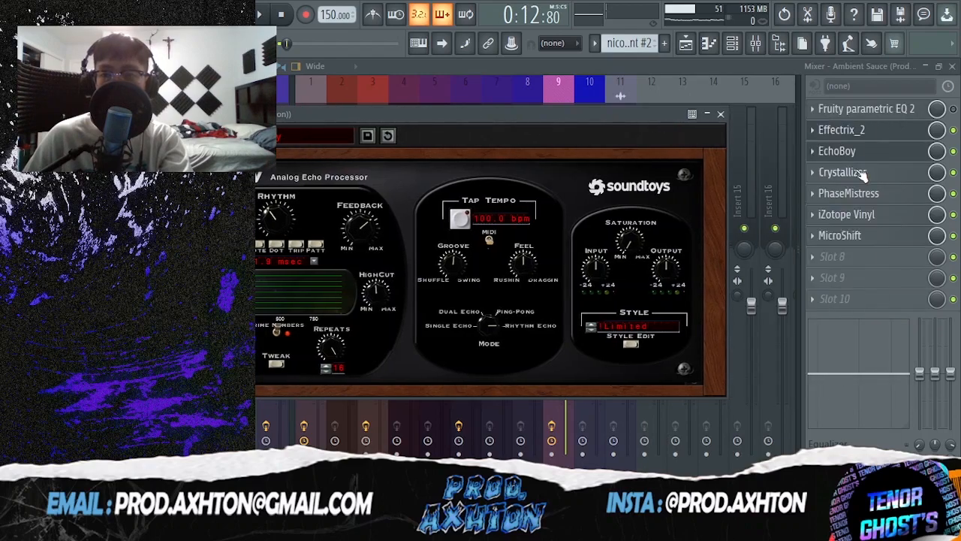
left_click(862, 174)
left_click(886, 196)
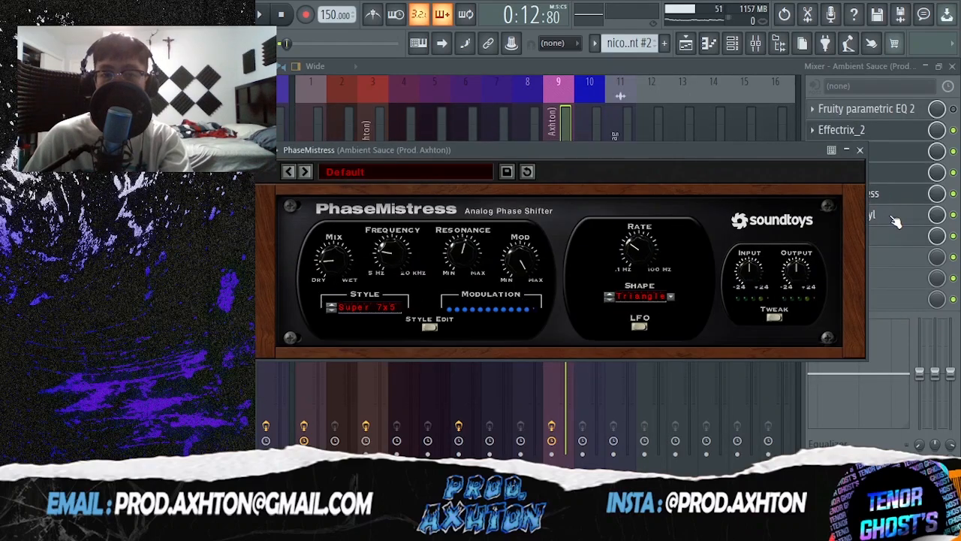
left_click(833, 210)
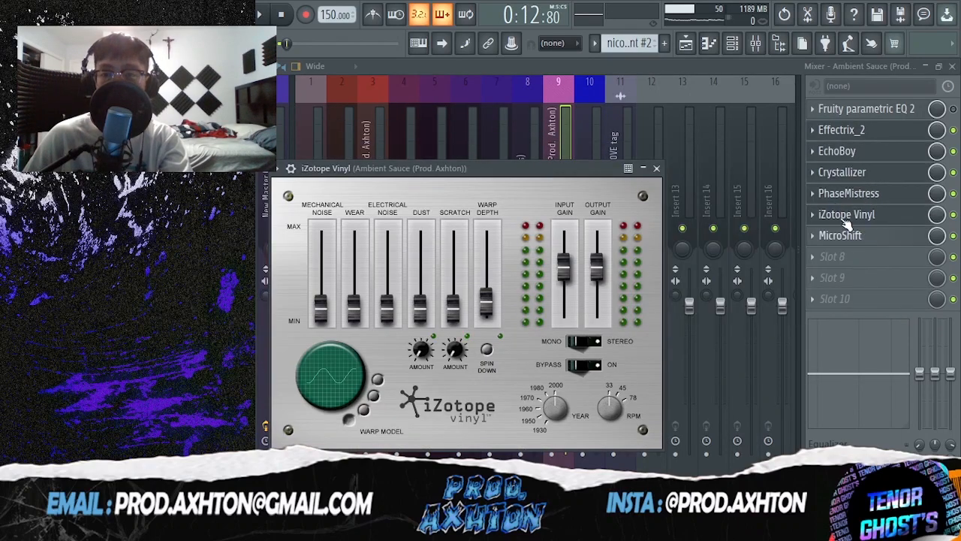
left_click(872, 237)
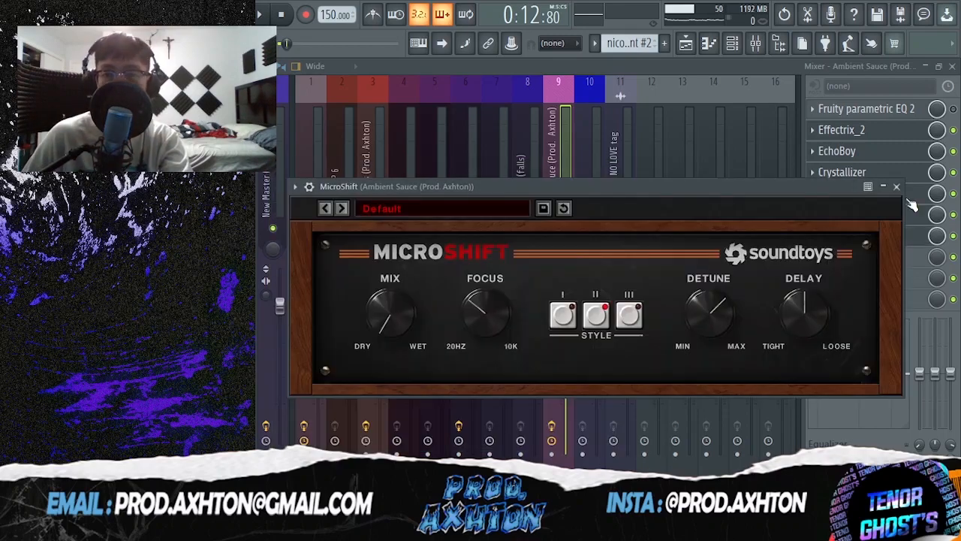
left_click(897, 187)
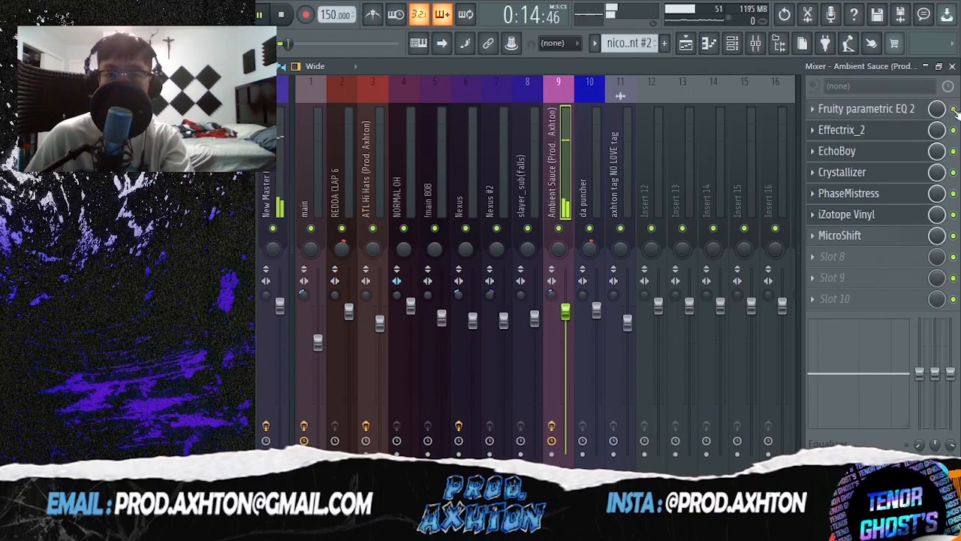
Open the REDDA CLAP 6 piano roll and play its clap pattern.
left_click(686, 44)
double_click(473, 284)
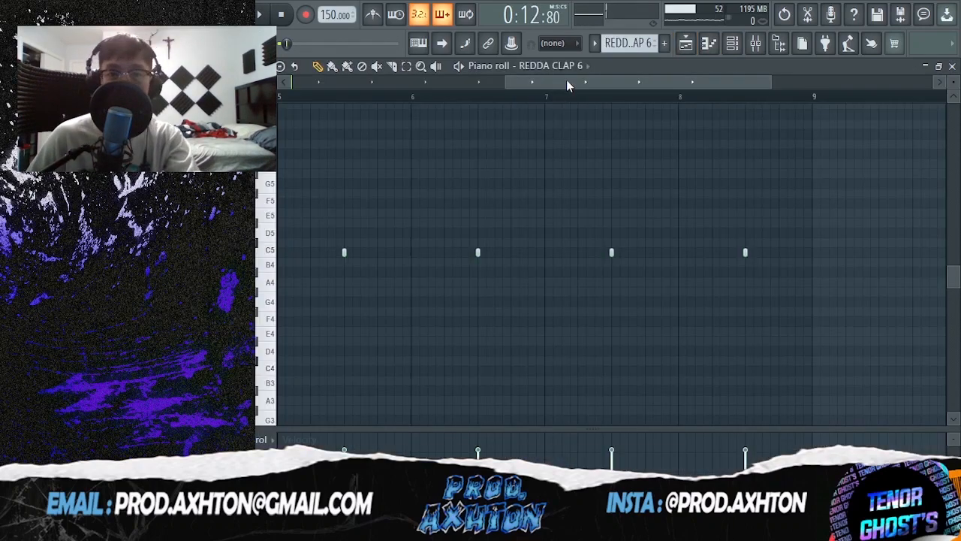
scroll(407, 232, "down", 2)
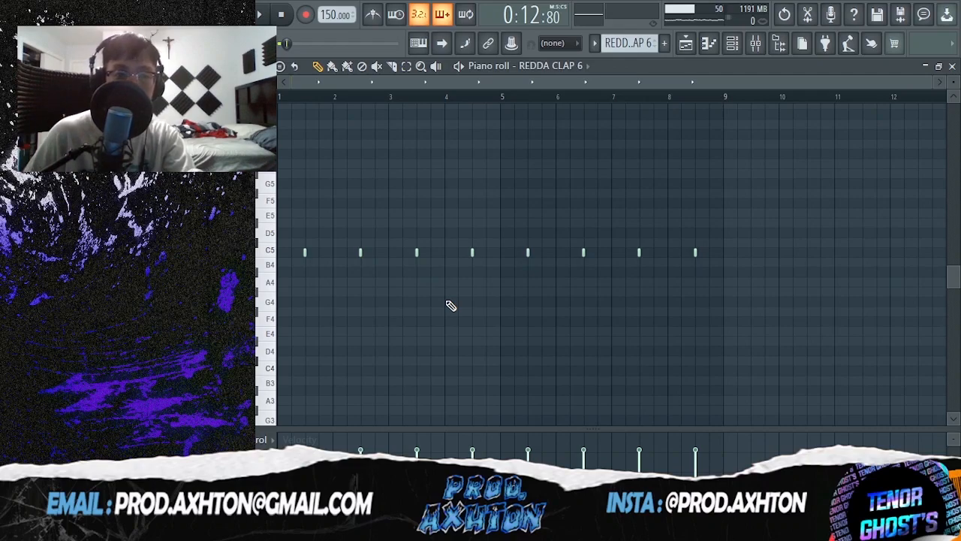
key("space")
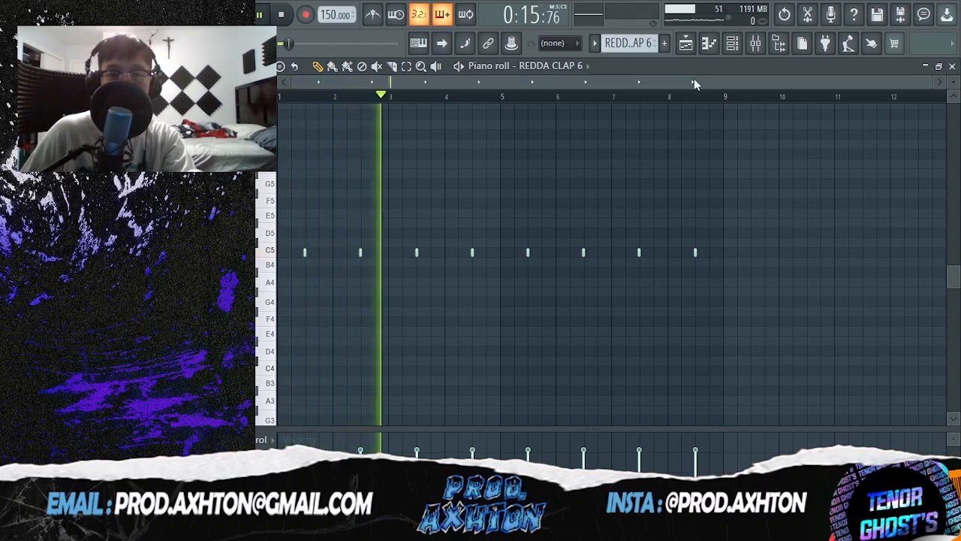
key("space")
Open the REDDA HH piano roll and play the hi-hat pattern.
scroll(280, 235, "down", 2)
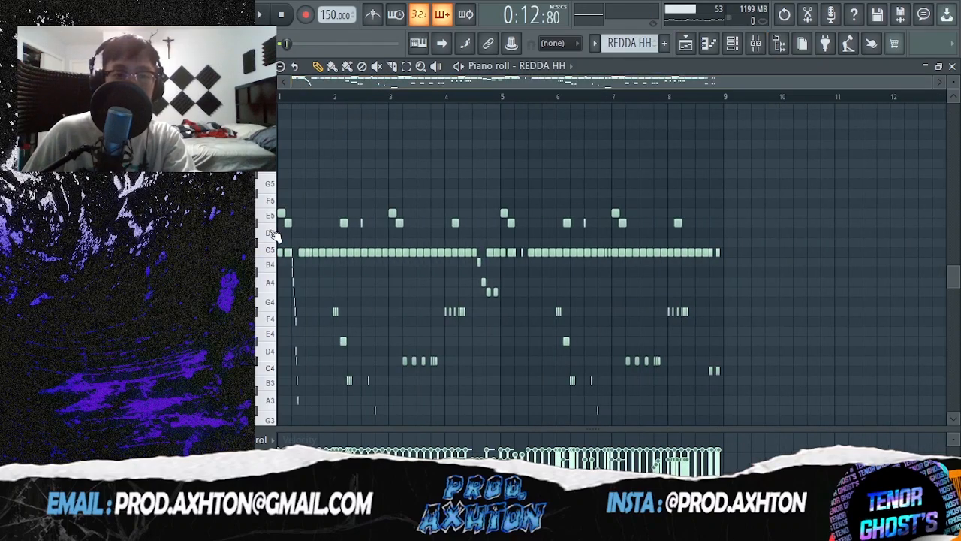
scroll(296, 254, "down", 4)
scroll(305, 262, "up", 2)
key("space")
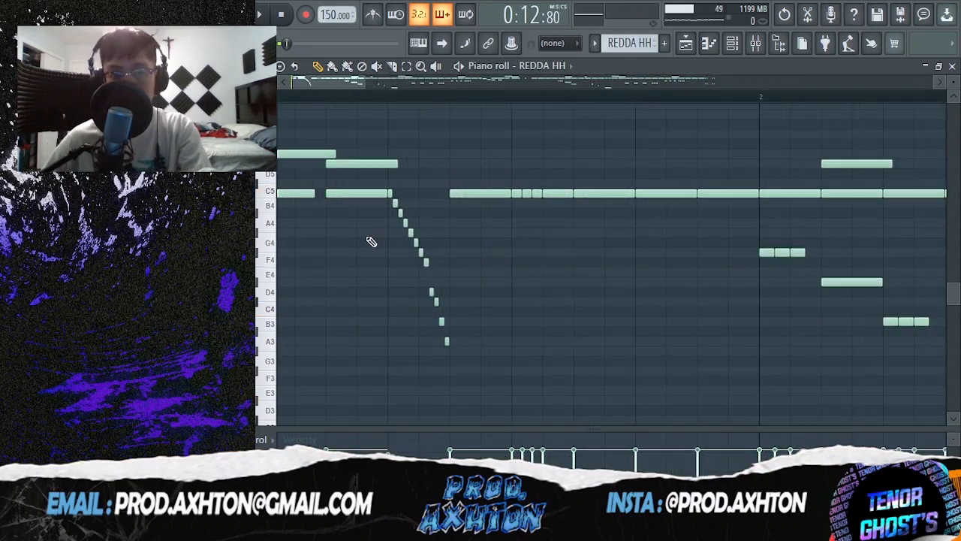
Set the piano roll snap to (none) and inspect the descending hi-hat roll in bar 1.
scroll(371, 241, "down", 2)
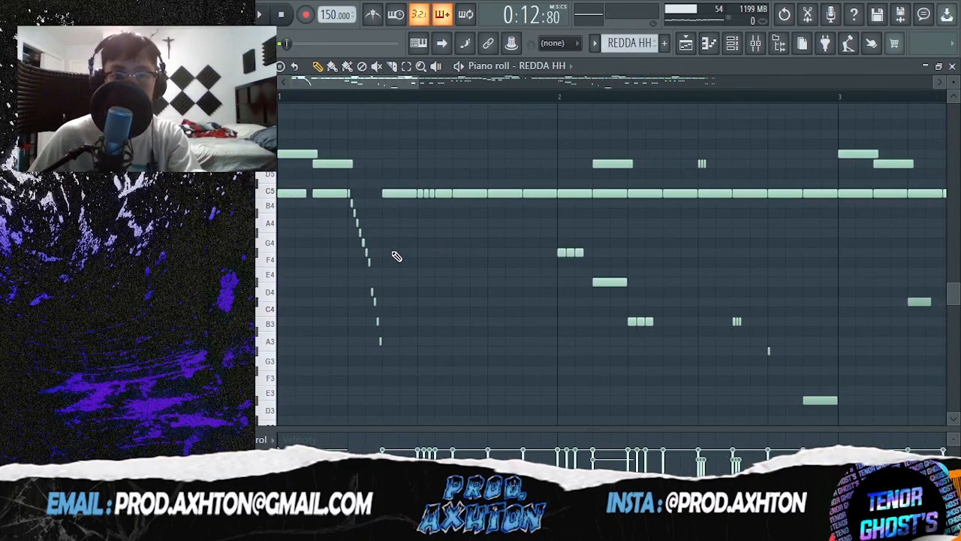
scroll(425, 250, "down", 2)
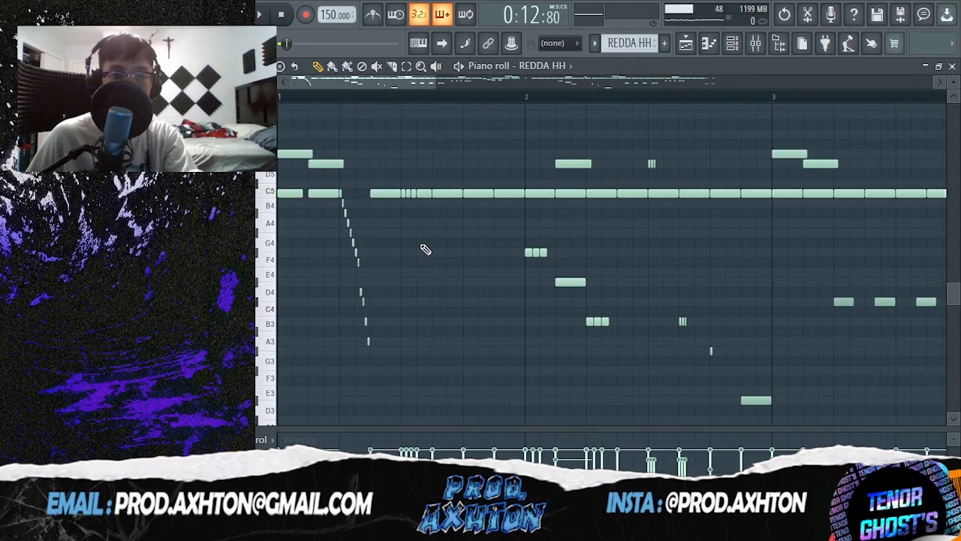
scroll(312, 90, "up", 5)
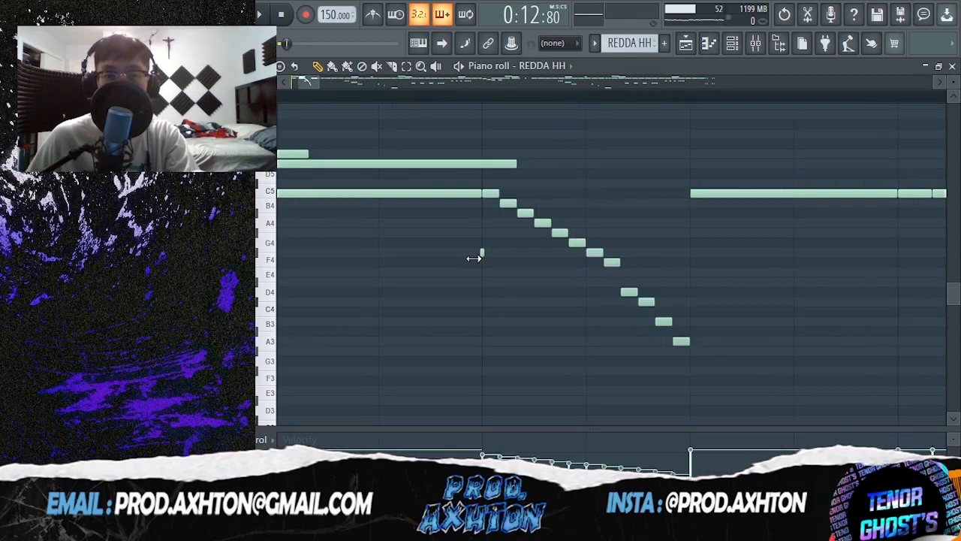
scroll(441, 262, "down", 3)
left_click(294, 66)
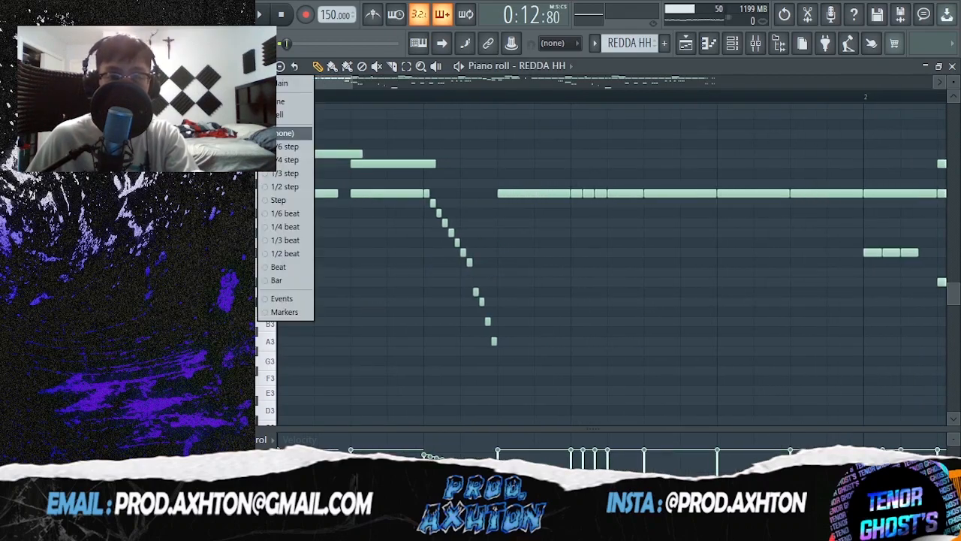
left_click(283, 133)
scroll(346, 218, "down", 2)
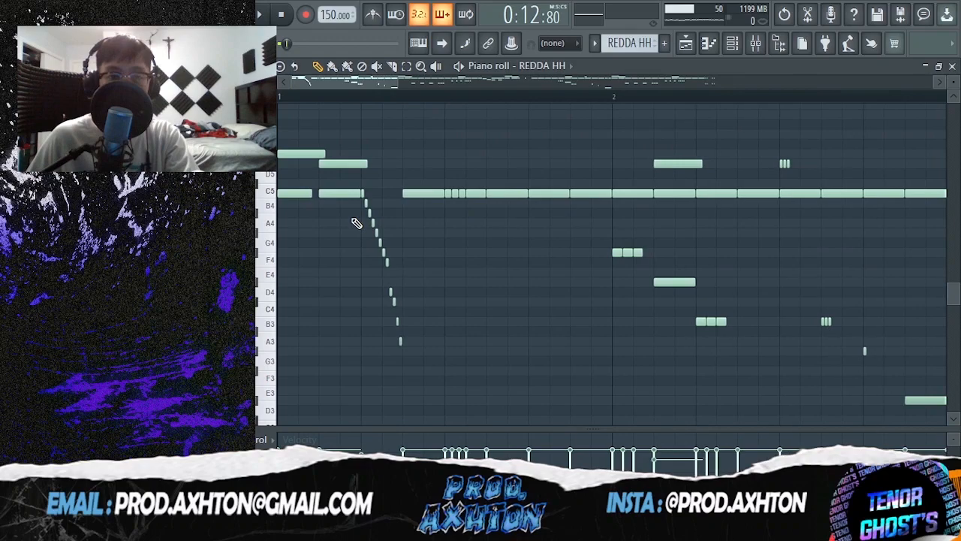
scroll(353, 218, "up", 5)
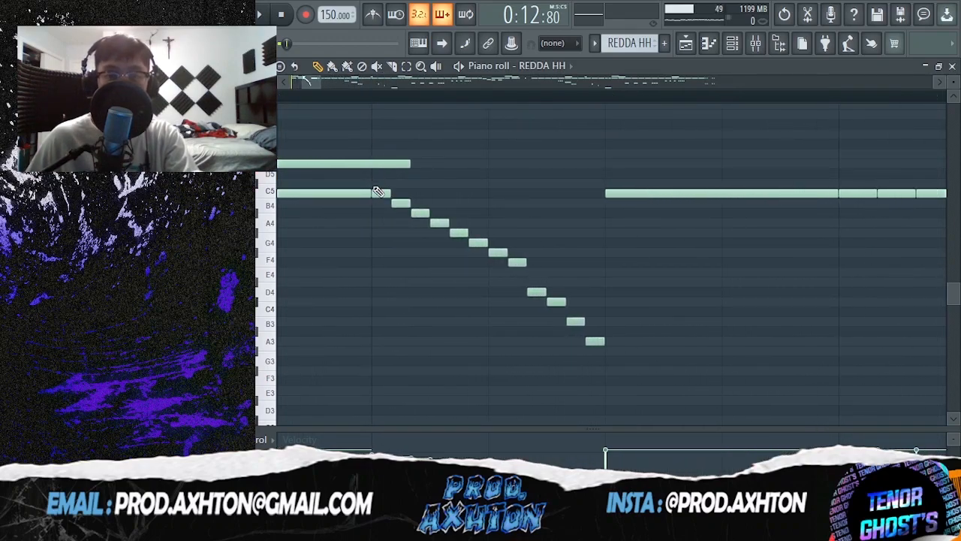
Try copying the first two bars of hi-hat notes to bar 3, and delete the copy.
scroll(368, 192, "down", 5)
scroll(356, 196, "down", 2)
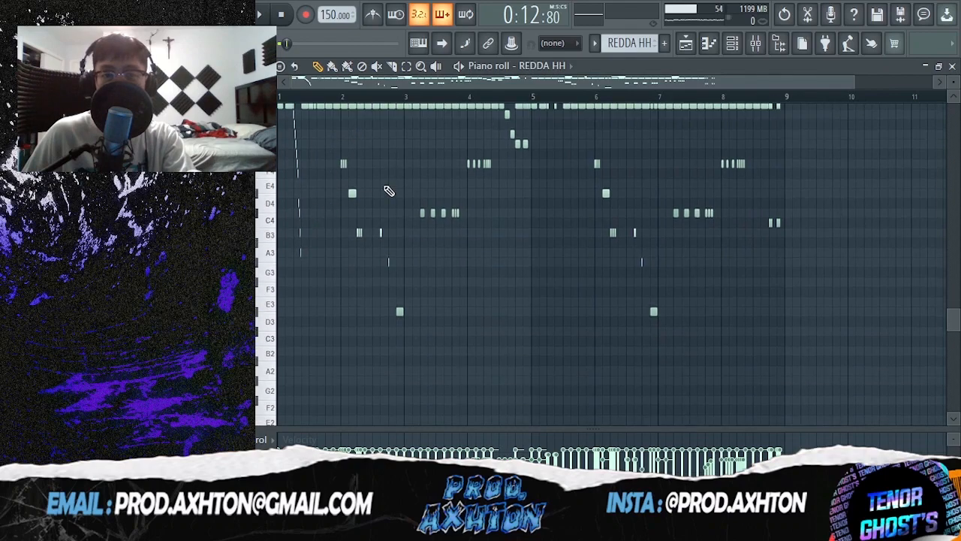
scroll(748, 298, "up", 3)
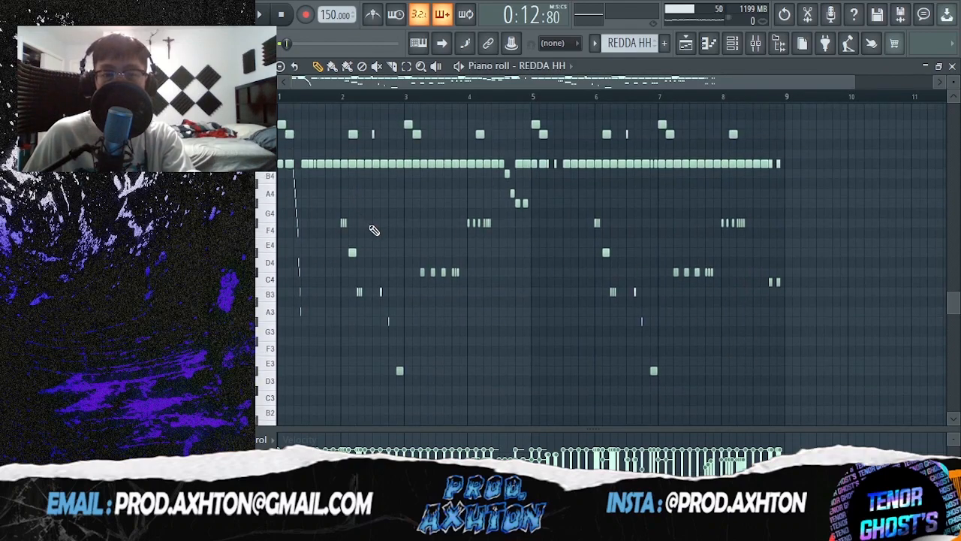
scroll(375, 230, "up", 4)
left_click_drag(286, 111, 539, 395)
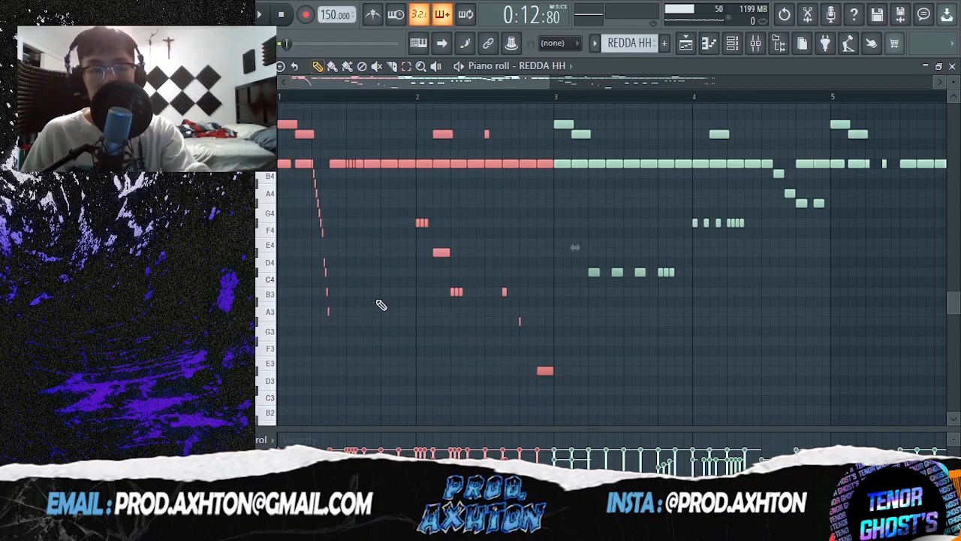
left_click_drag(286, 166, 562, 179)
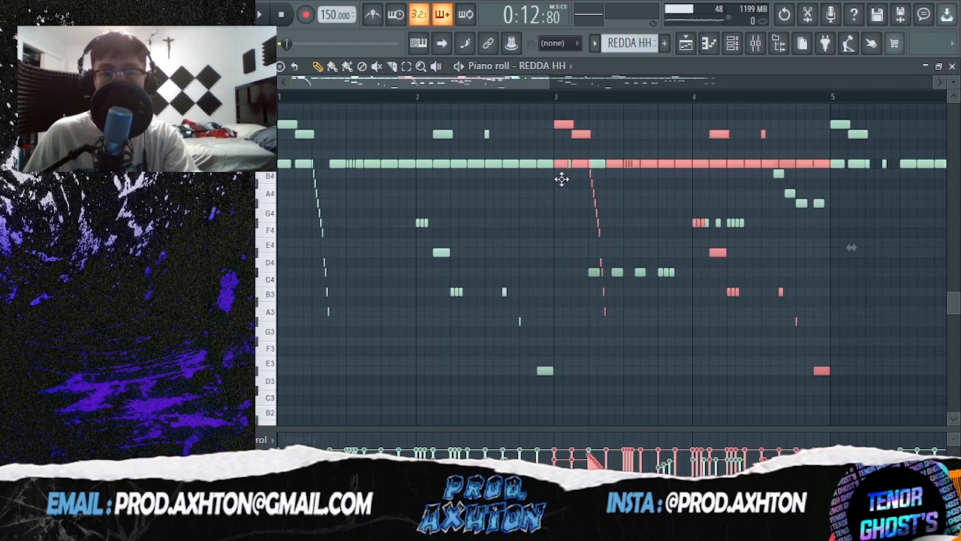
key("Delete")
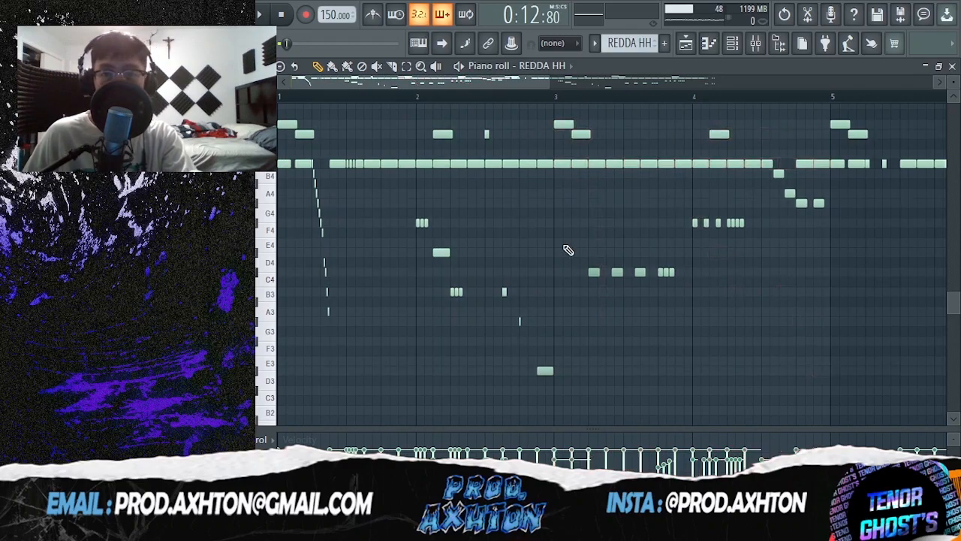
Undo the last hi-hat edits and select the bar 8 rolls to compare them with the first four bars.
scroll(569, 250, "down", 4)
key("ctrl+z")
key("ctrl+z")
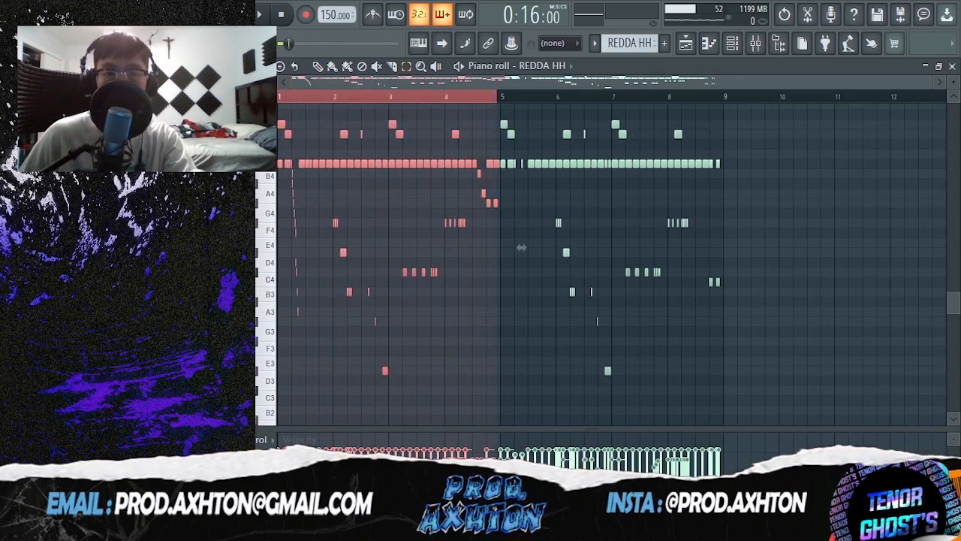
left_click_drag(284, 166, 508, 186)
left_click_drag(666, 190, 753, 292)
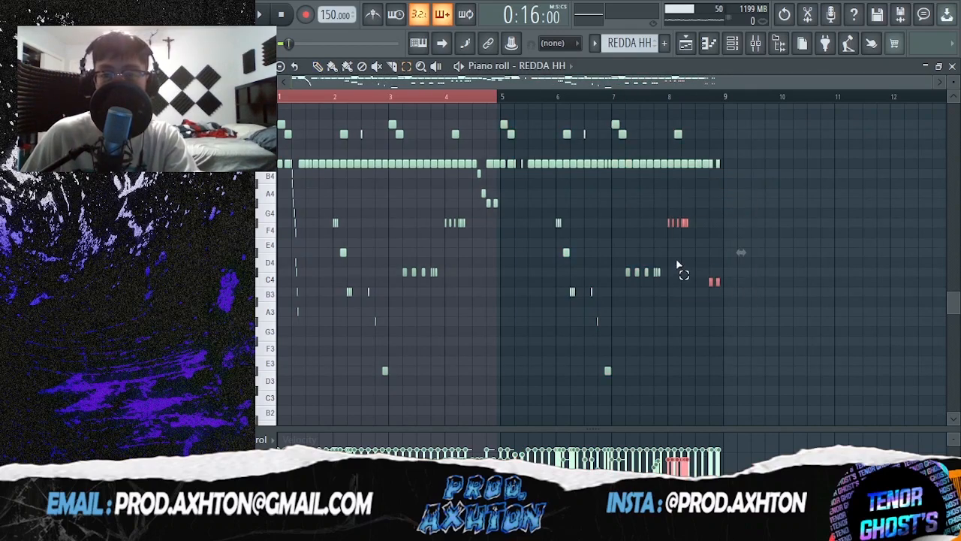
left_click(687, 248)
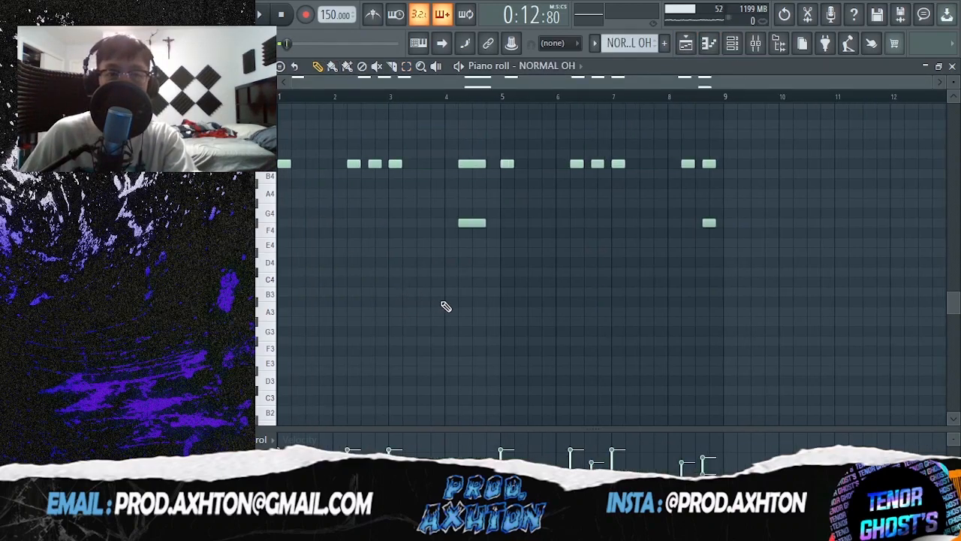
Play the NORMAL OH open-hat pattern in its piano roll.
scroll(446, 306, "up", 2)
key("space")
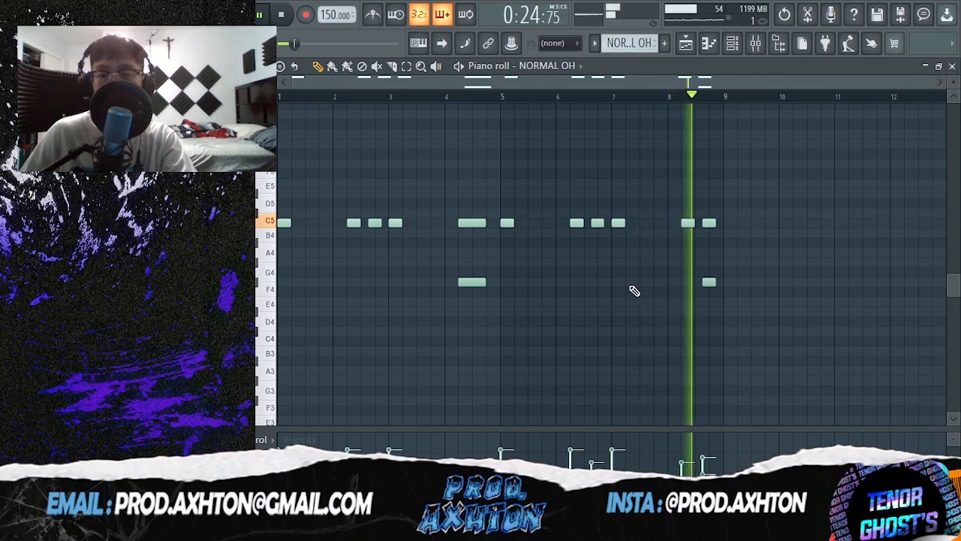
scroll(464, 278, "up", 5, "ctrl")
key("space")
scroll(535, 285, "down", 4, "ctrl")
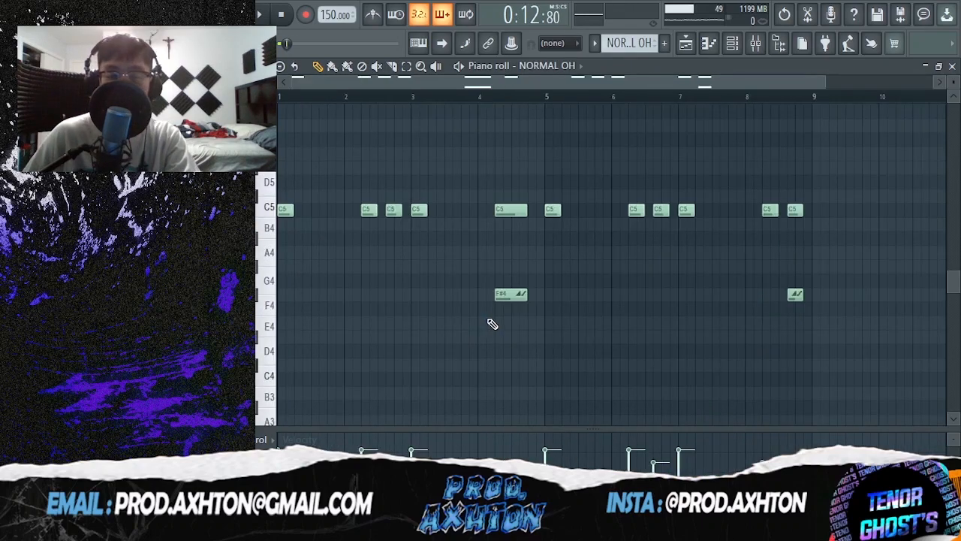
Check the note properties of the F#4 slide note in bar 4 of the open-hat pattern and accept them.
scroll(503, 321, "up", 4, "ctrl")
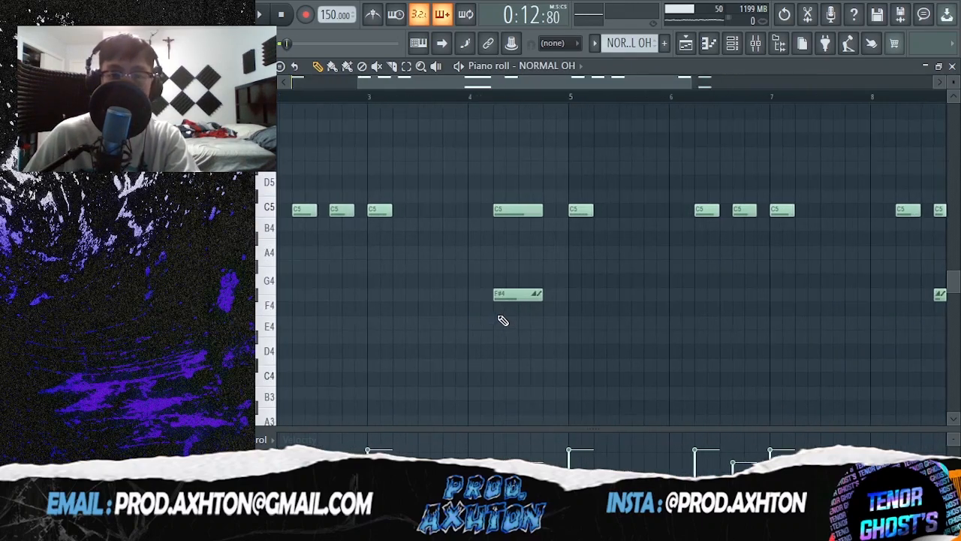
double_click(510, 295)
double_click(514, 295)
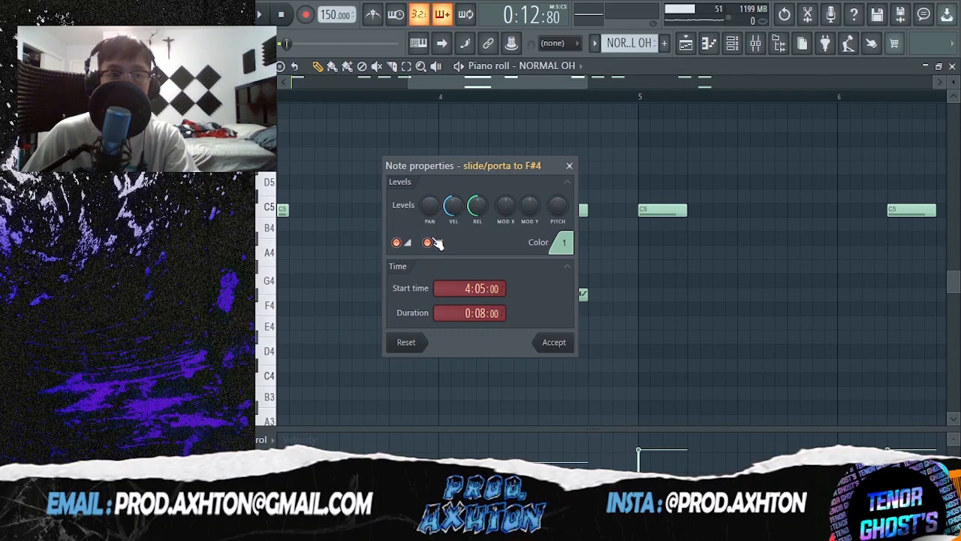
left_click(554, 343)
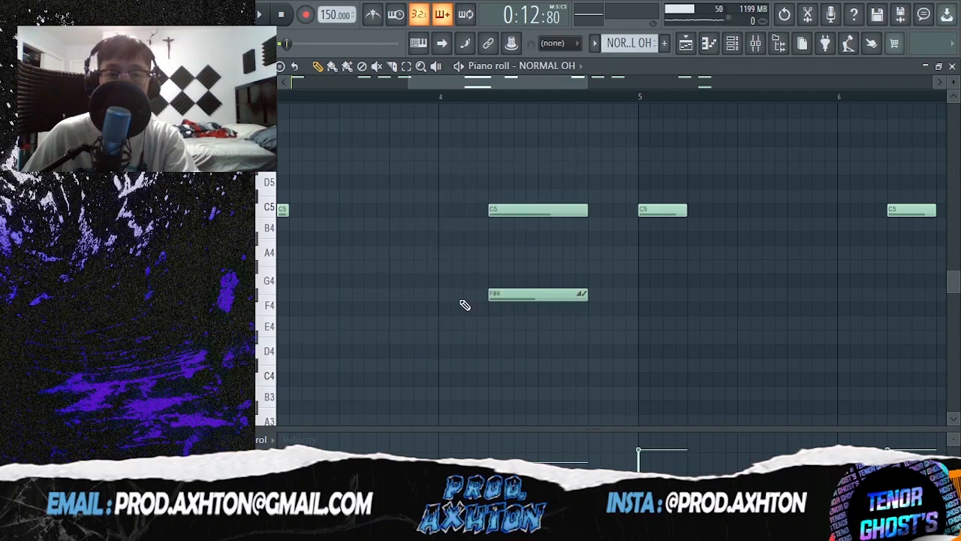
Play the !main 808 pattern in the 808 - Alien piano roll.
scroll(463, 301, "down", 4, "ctrl")
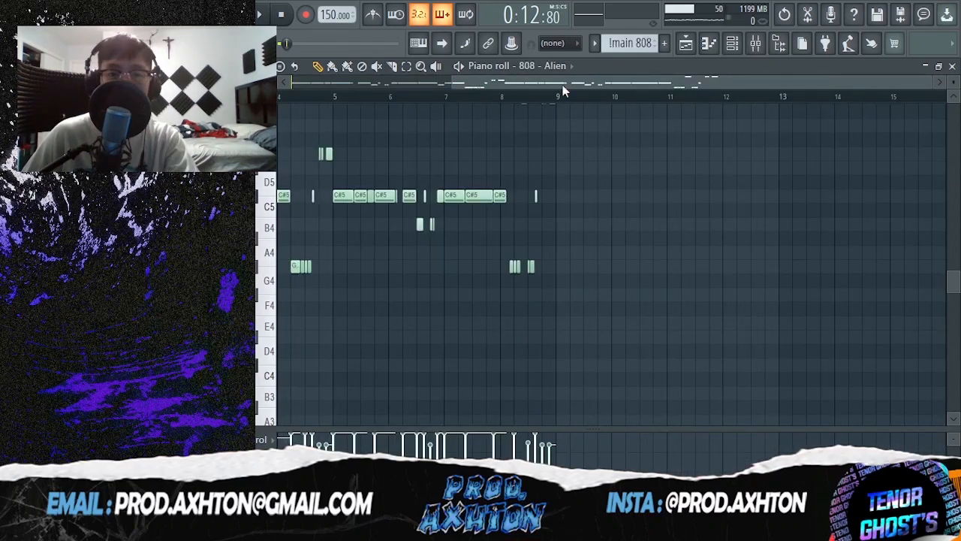
scroll(380, 333, "up", 3)
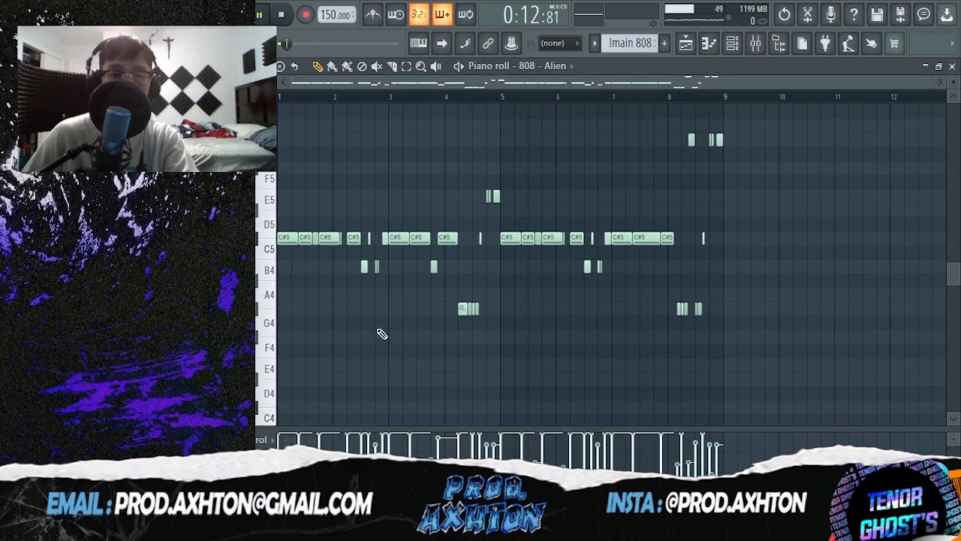
key("space")
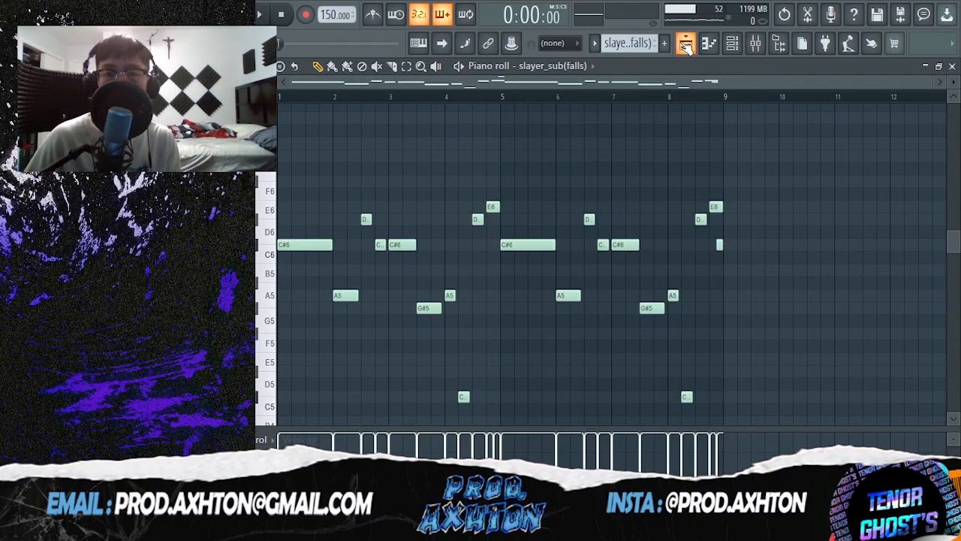
Locate the slayer_sub(falls) clips on playlist Track 12, reopen the pattern's piano roll and play its melody.
left_click(686, 44)
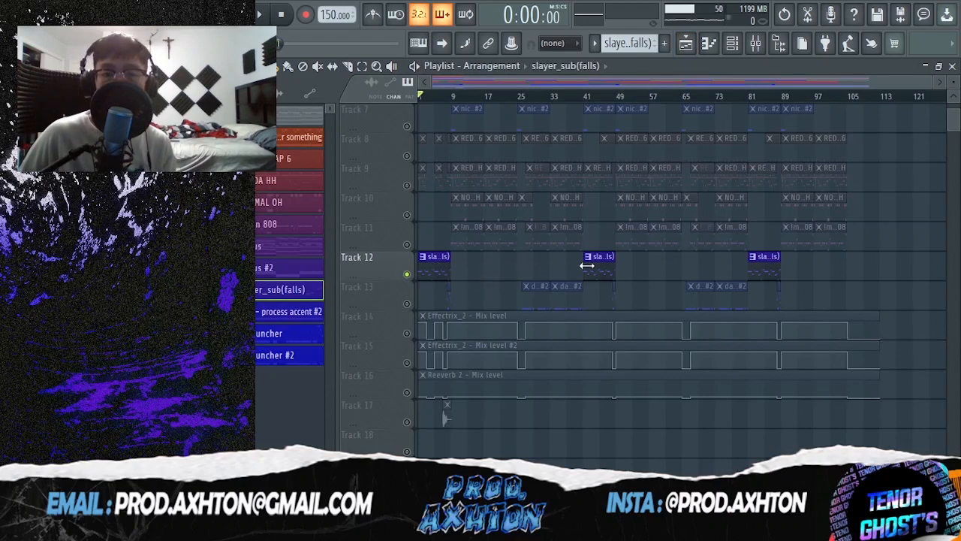
double_click(760, 267)
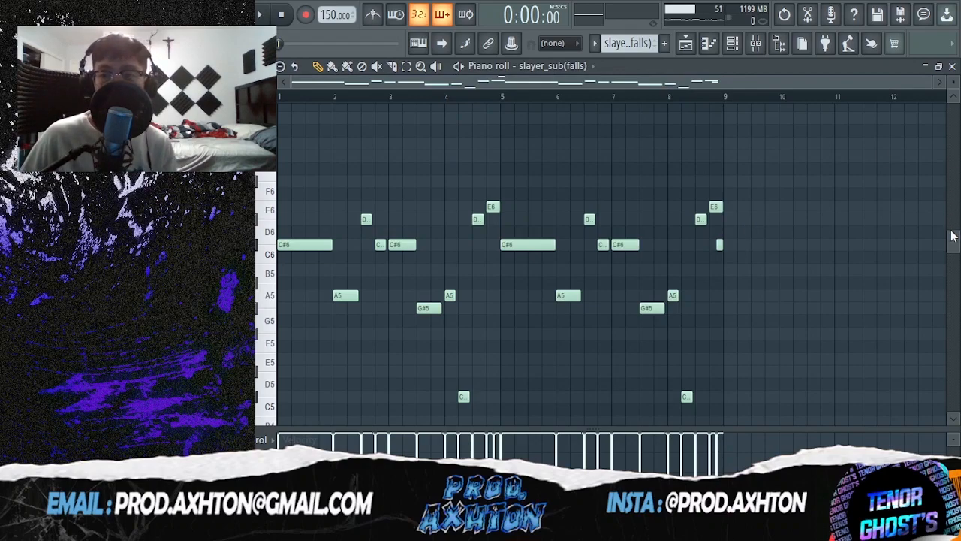
scroll(952, 236, "down", 2)
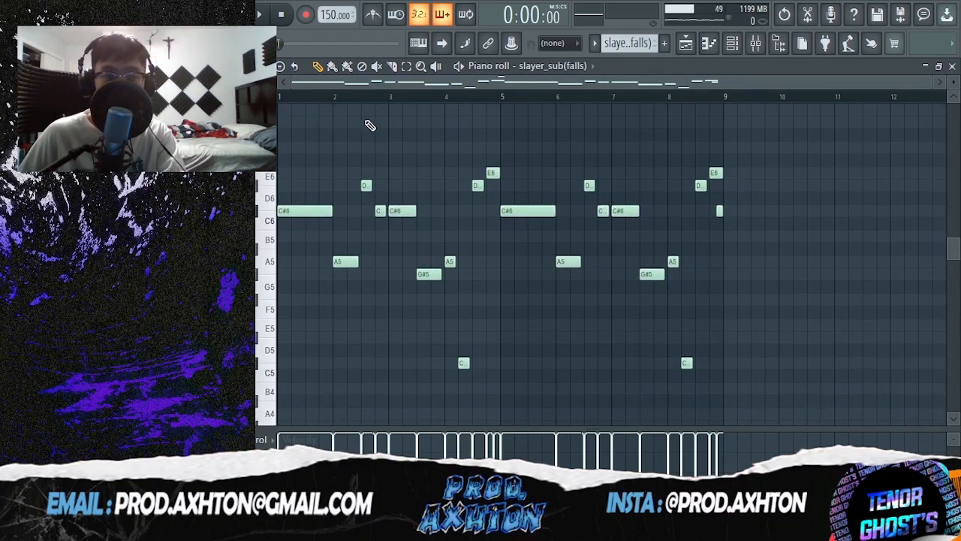
key("space")
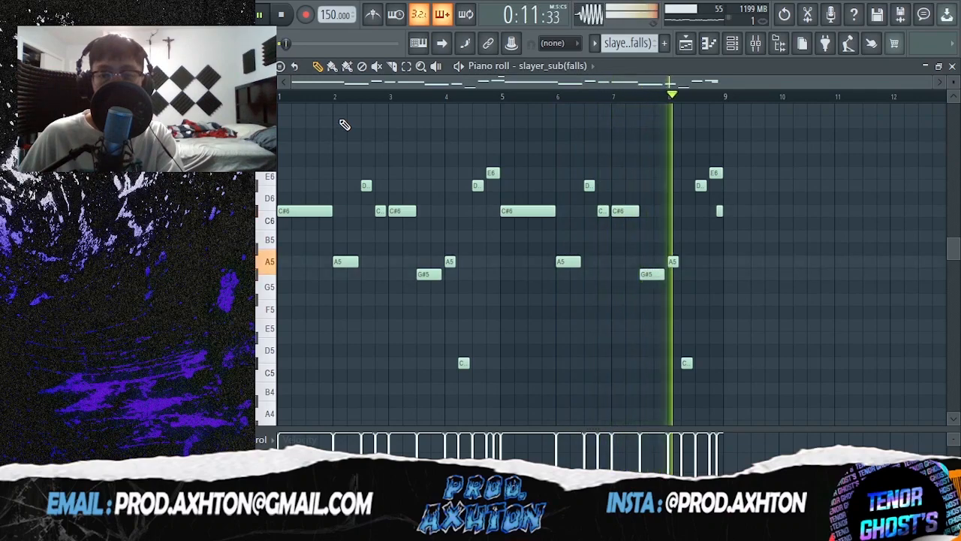
key("space")
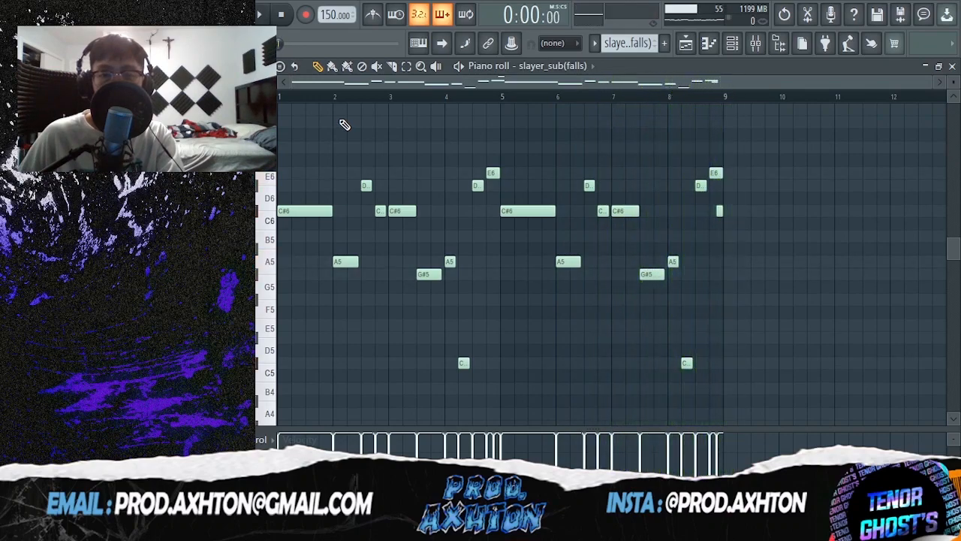
Check the mixer, return to the playlist, and play the da puncher #2 pattern in its piano roll.
key("F9")
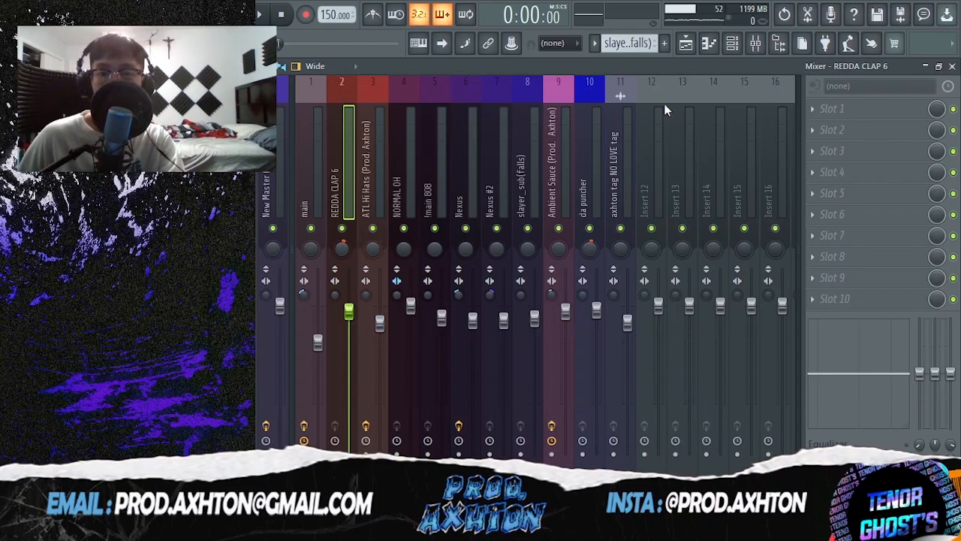
left_click(687, 43)
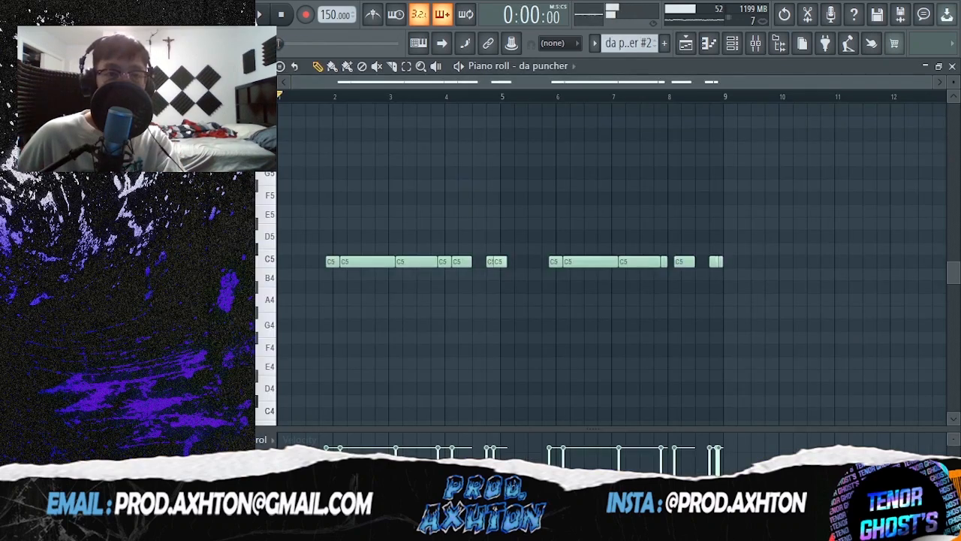
key("space")
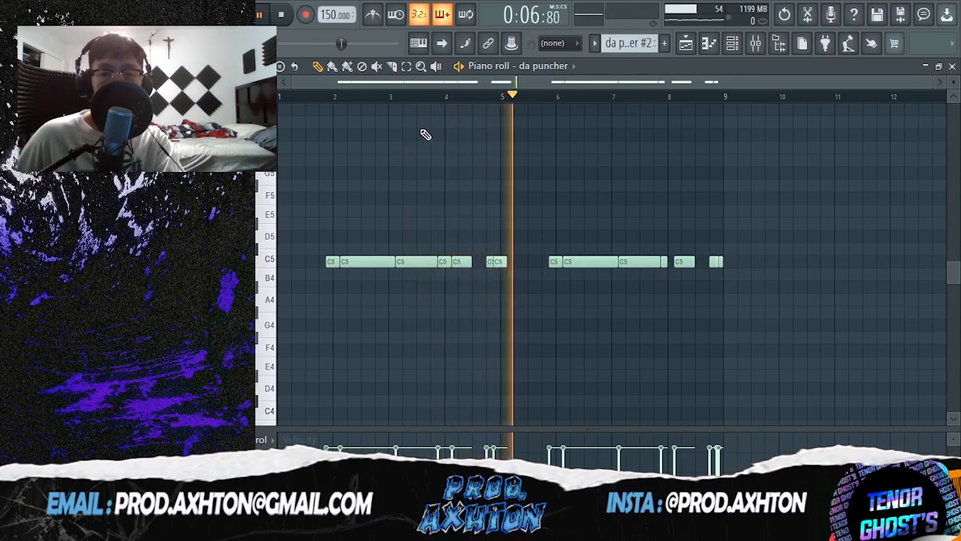
key("space")
Open the short da puncher clip before bar 49 on Track 13 and play only bar 8 of its pattern.
key("F5")
scroll(623, 271, "up", 6)
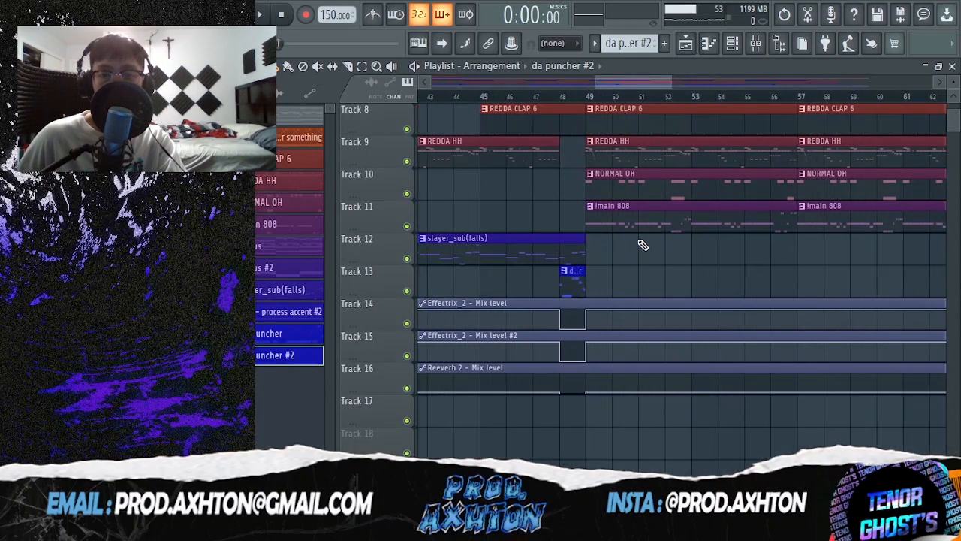
double_click(578, 285)
scroll(488, 96, "up", 3)
left_click_drag(518, 96, 475, 103)
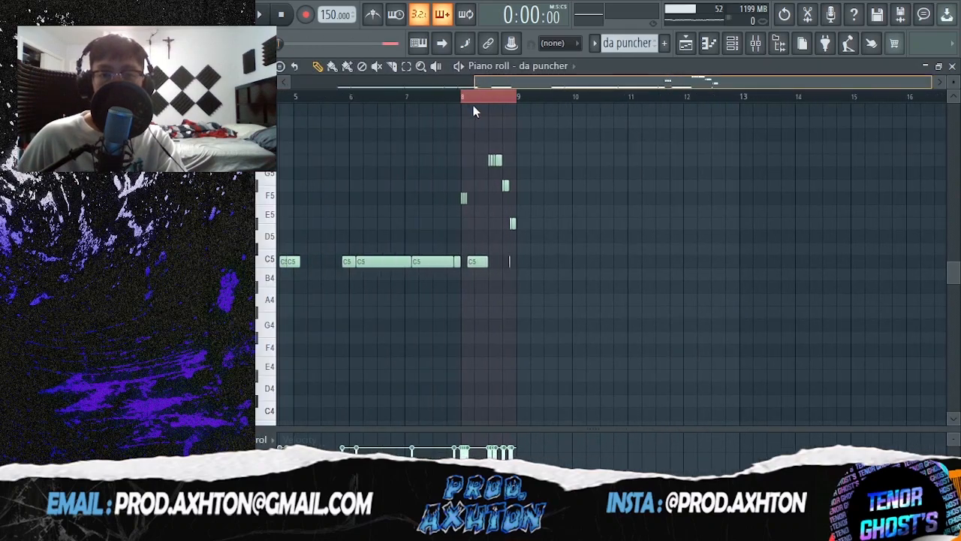
scroll(480, 100, "up", 1)
key("space")
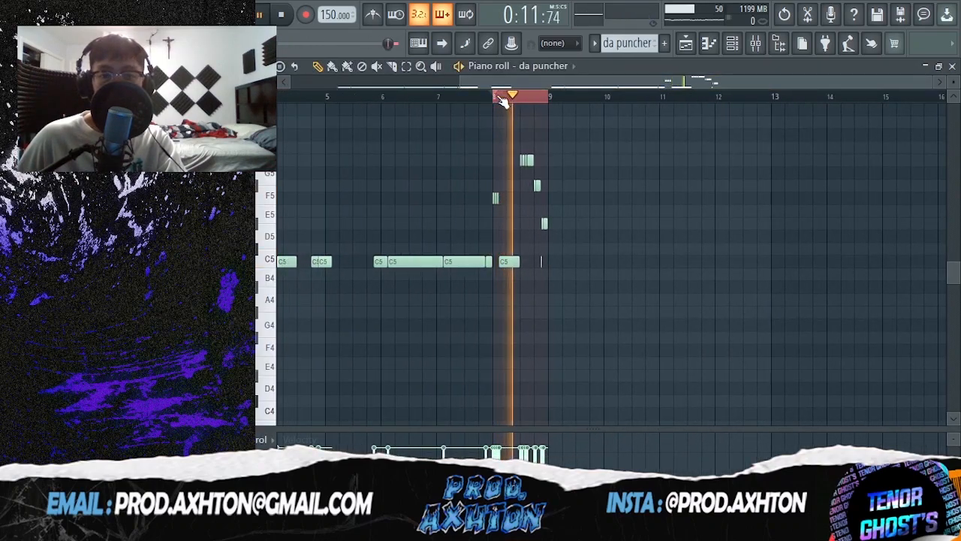
key("space")
Open the mixer and check the effect slots of the inserts from Nexus #2 back to REDDA CLAP 6.
key("F5")
left_click(757, 45)
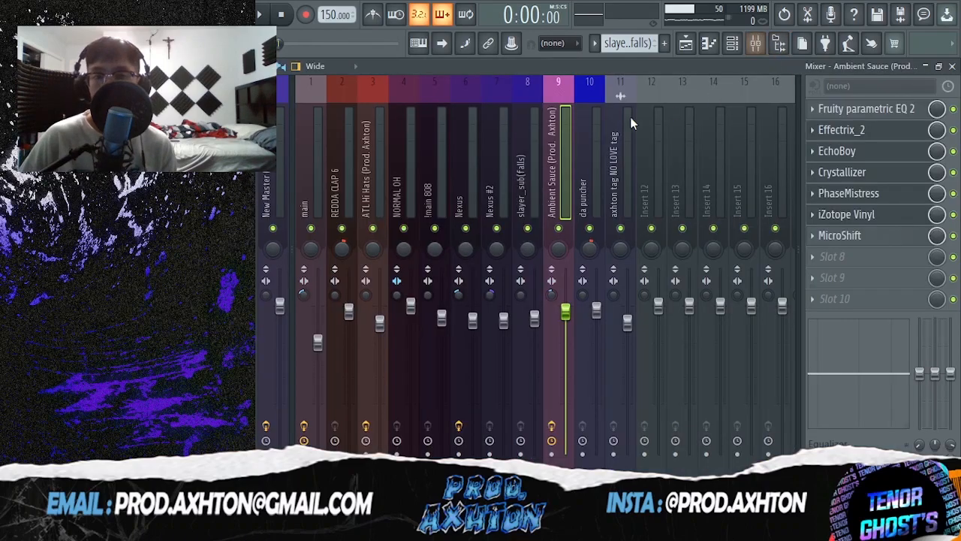
left_click(415, 196)
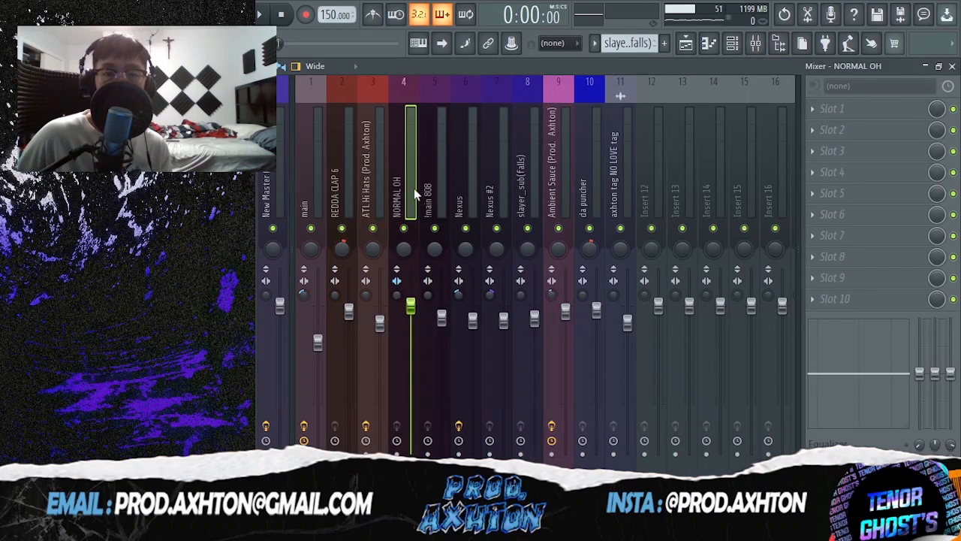
left_click(442, 192)
left_click(498, 189)
left_click(462, 191)
left_click(433, 193)
left_click(407, 192)
left_click(376, 194)
left_click(342, 197)
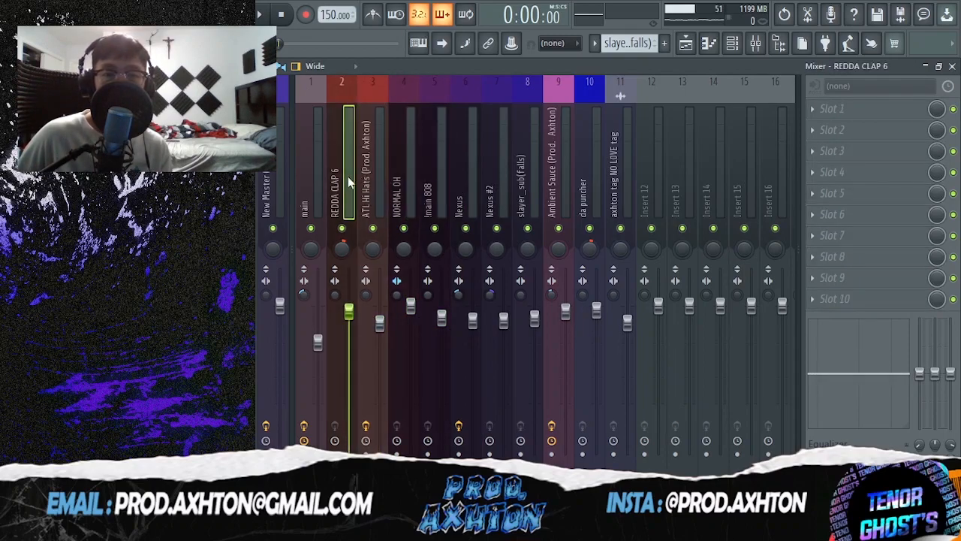
Recheck the drum inserts between REDDA CLAP 6 and !main 808 for effects and equalizer settings.
key("Right")
key("Right")
key("Right")
key("Left")
key("Left")
left_click(353, 174)
left_click(422, 190)
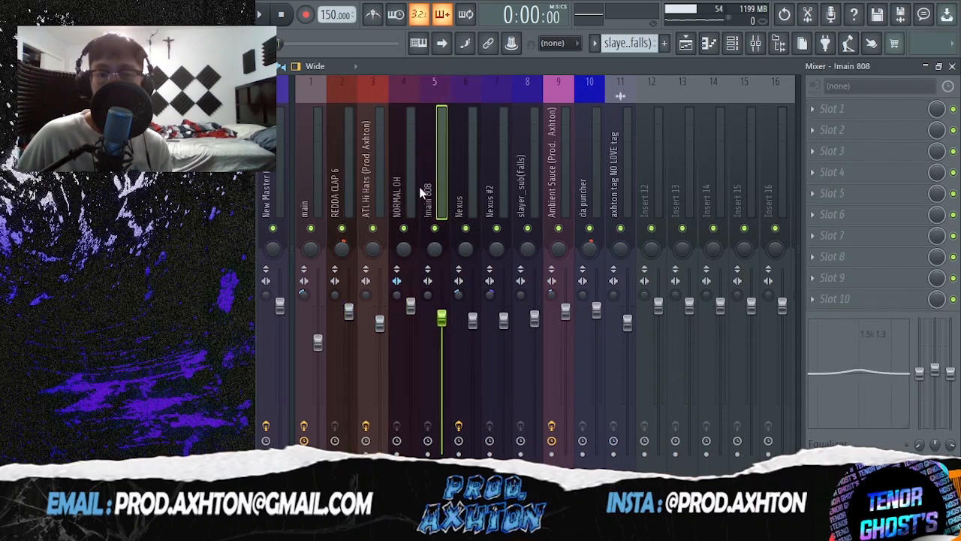
left_click(411, 178)
left_click(355, 182)
left_click(340, 181)
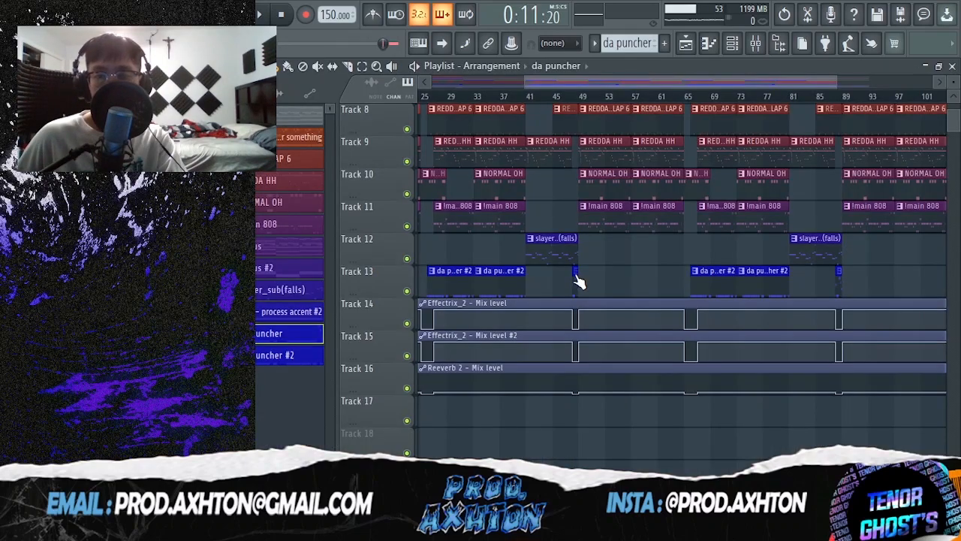
Show the whole playlist arrangement and play the full beat from bar 1.
scroll(605, 259, "down", 3)
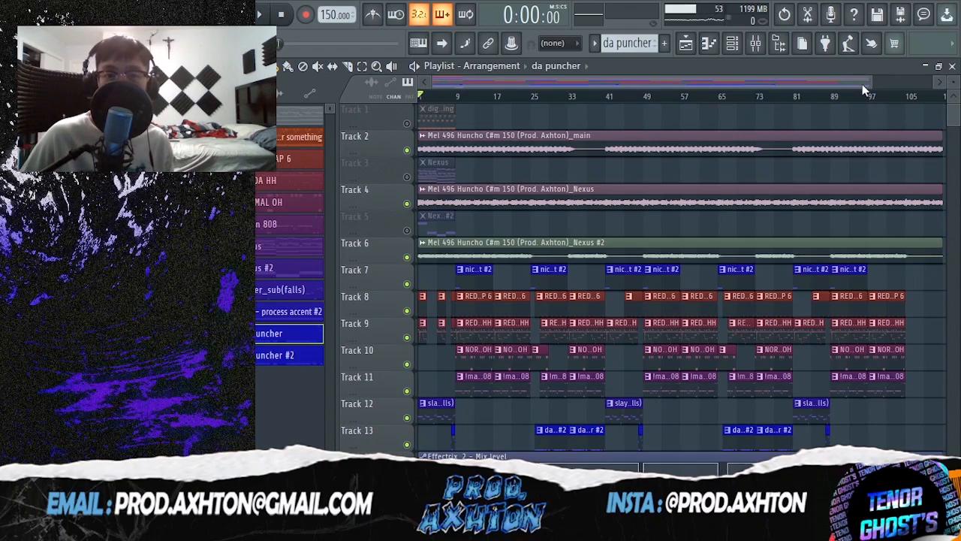
left_click_drag(863, 84, 865, 84)
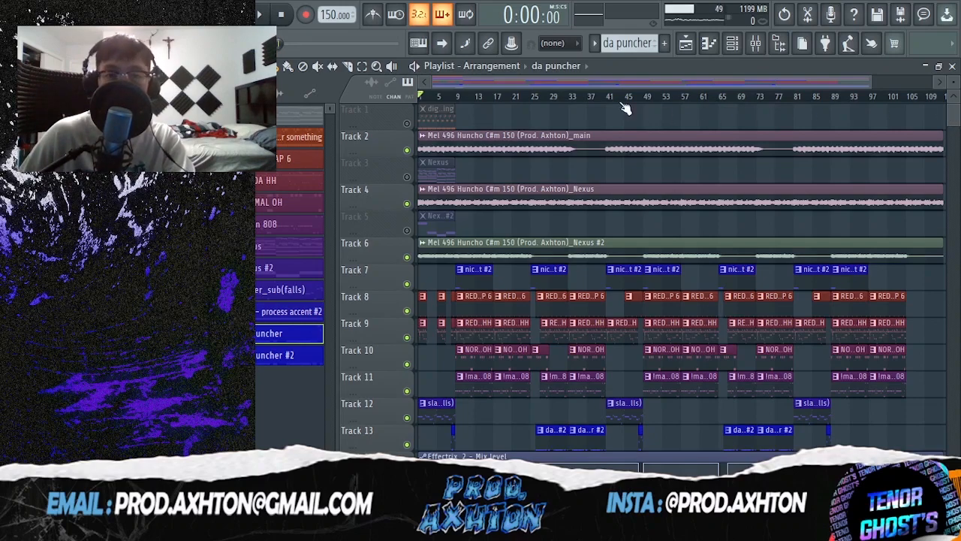
scroll(948, 125, "up", 2)
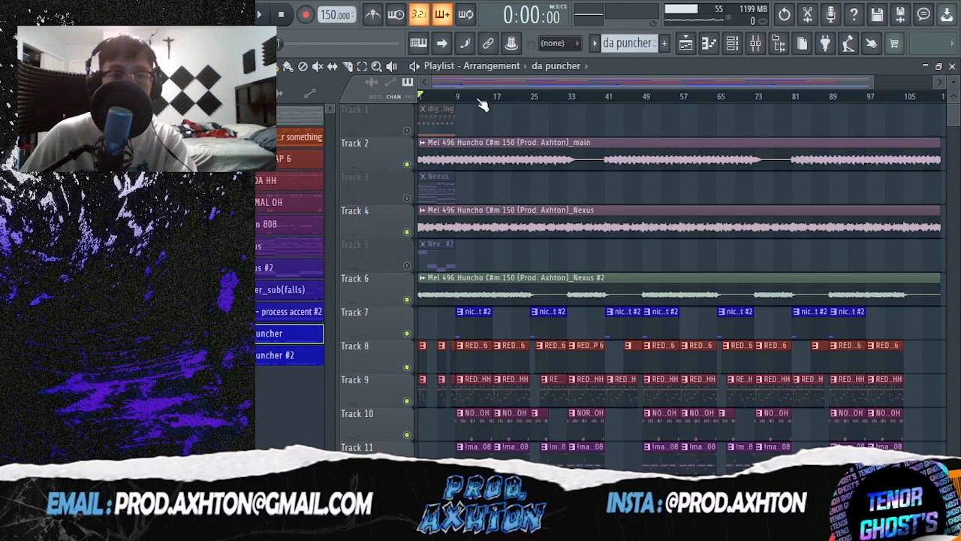
key("space")
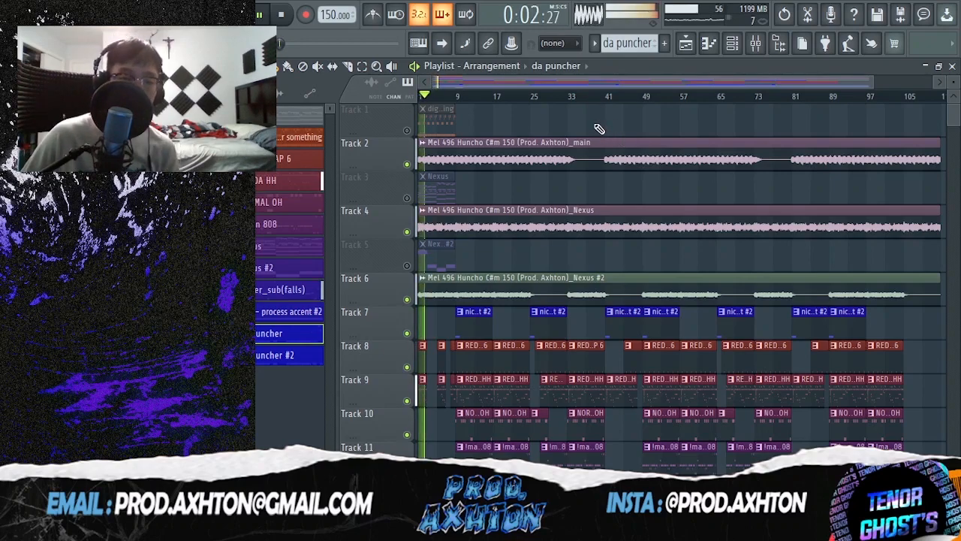
scroll(952, 118, "down", 1)
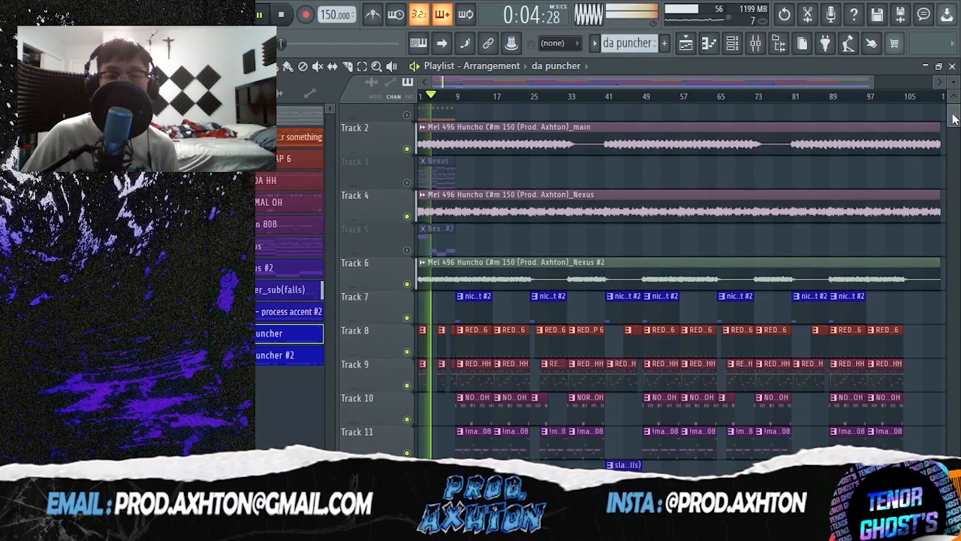
left_click_drag(879, 87, 889, 88)
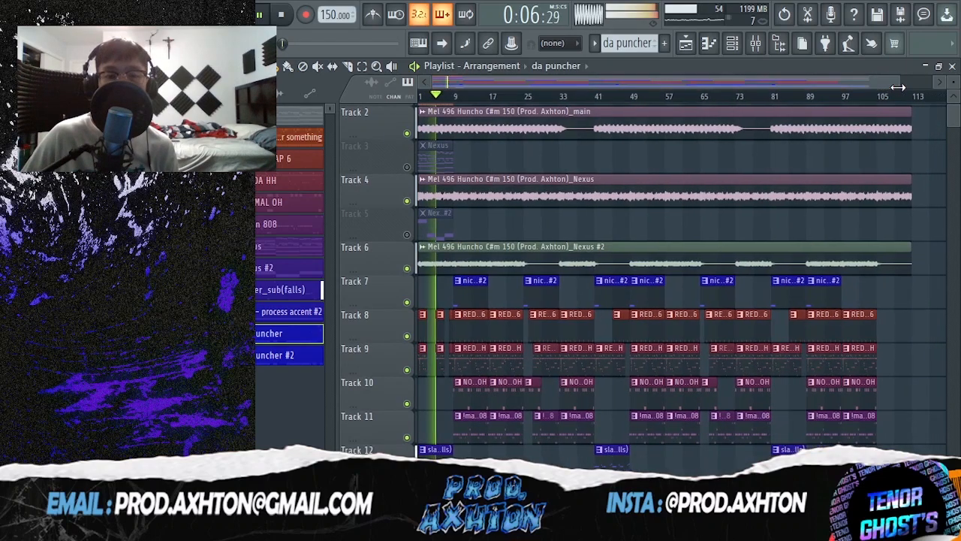